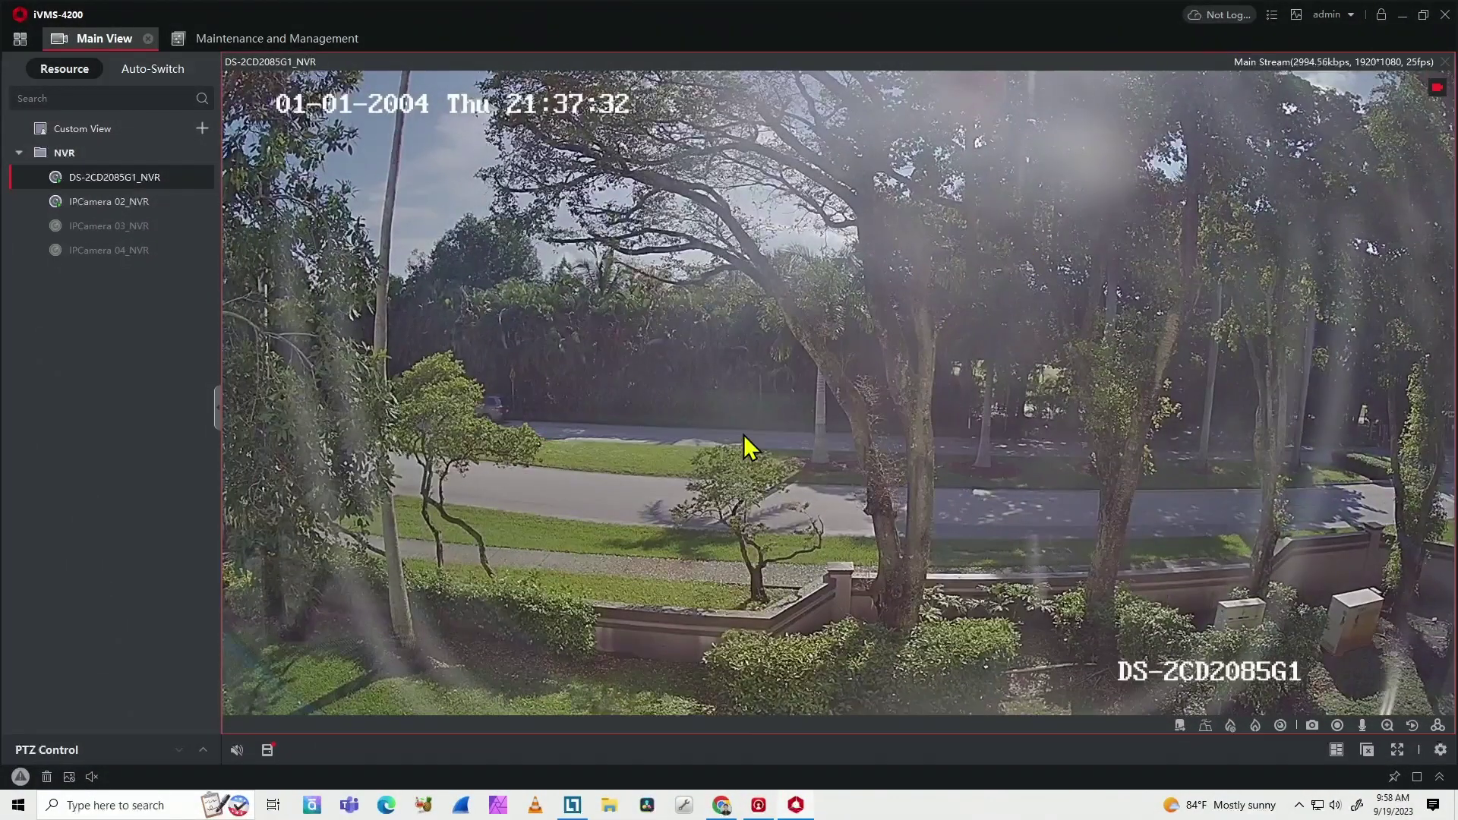
Step: Search Windows for 'ta' and launch Task Scheduler from the best match
left_click(124, 808)
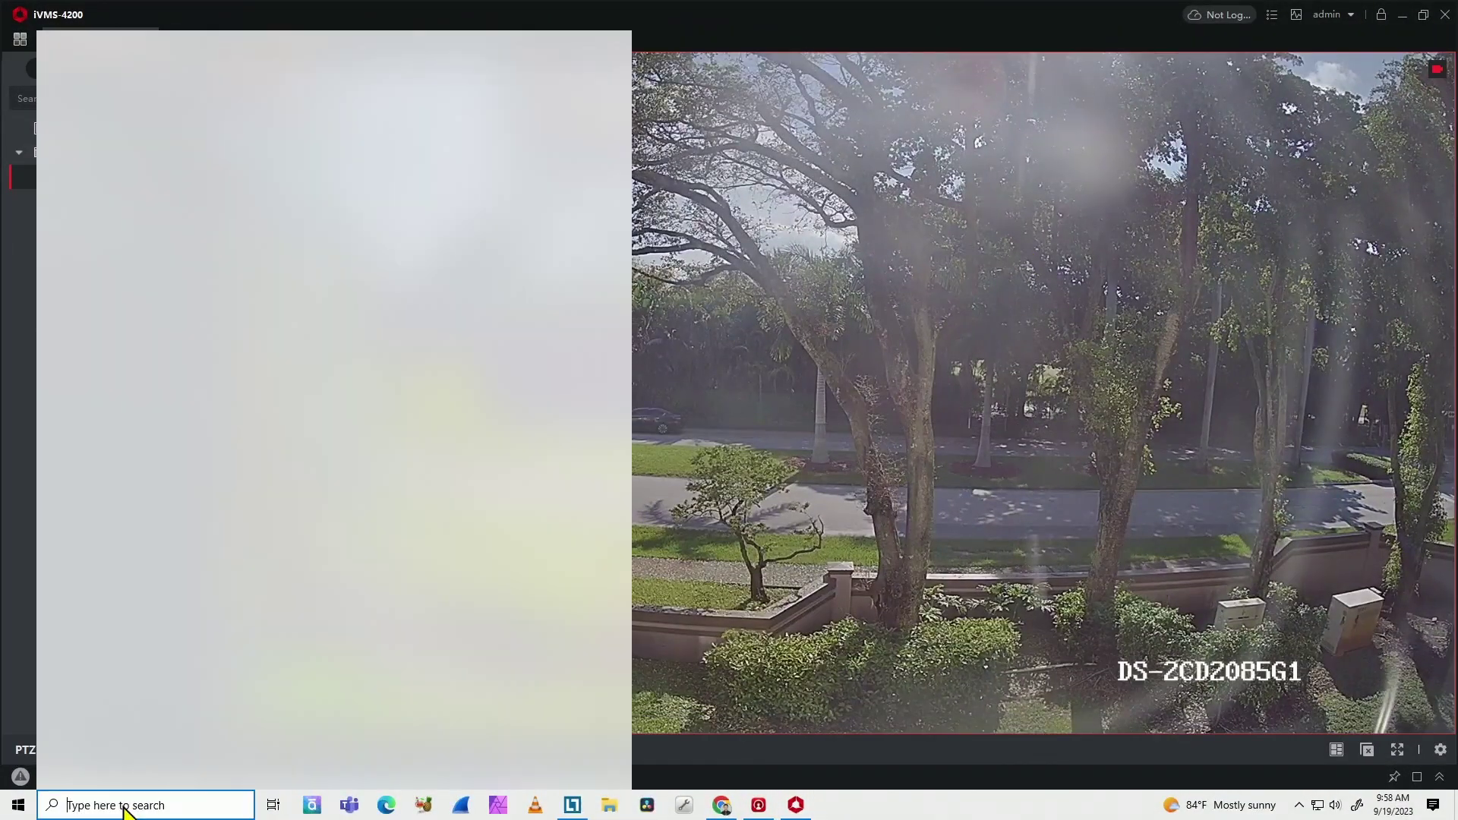
type("ta")
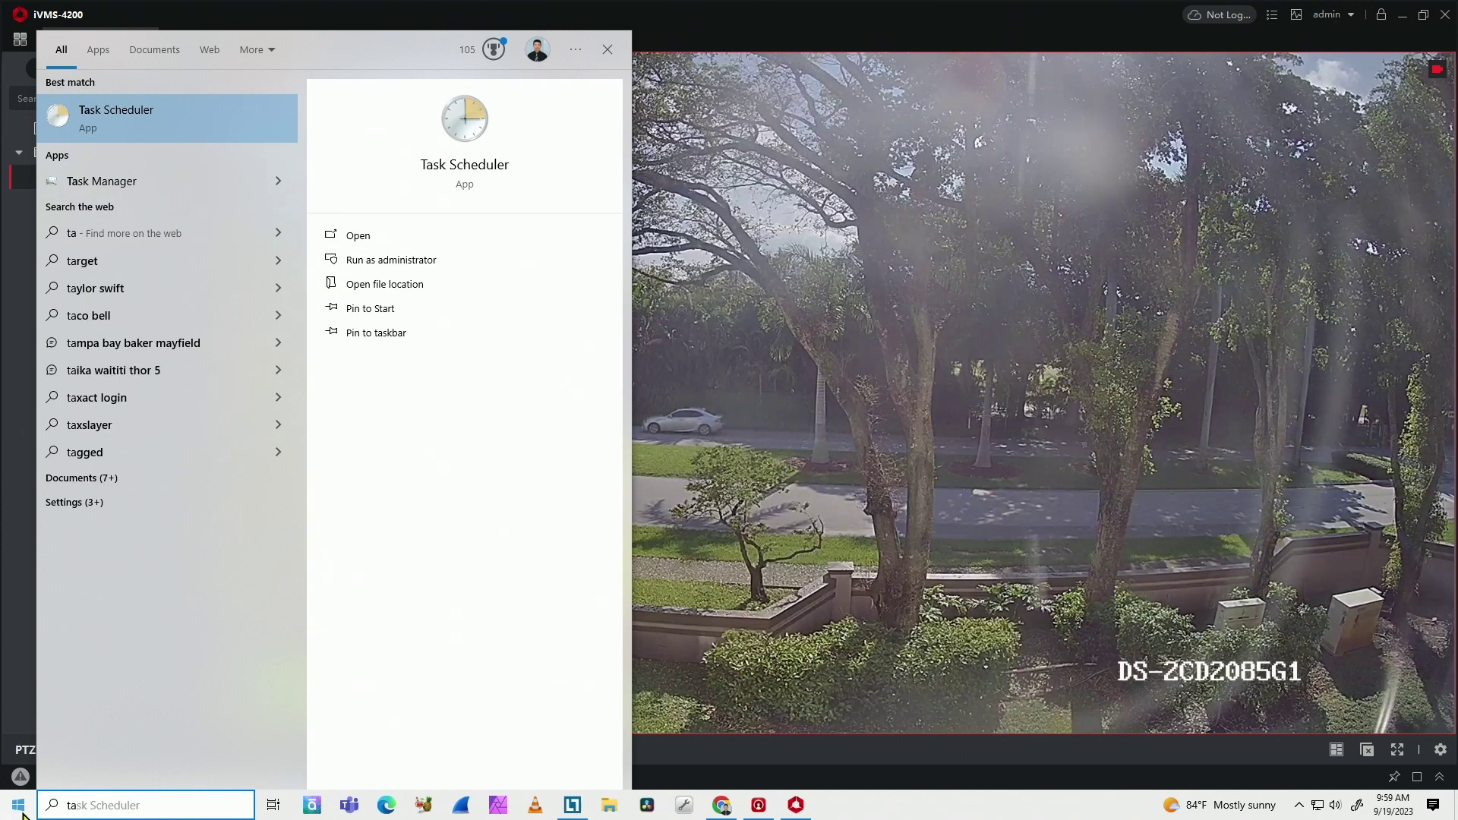
left_click(175, 123)
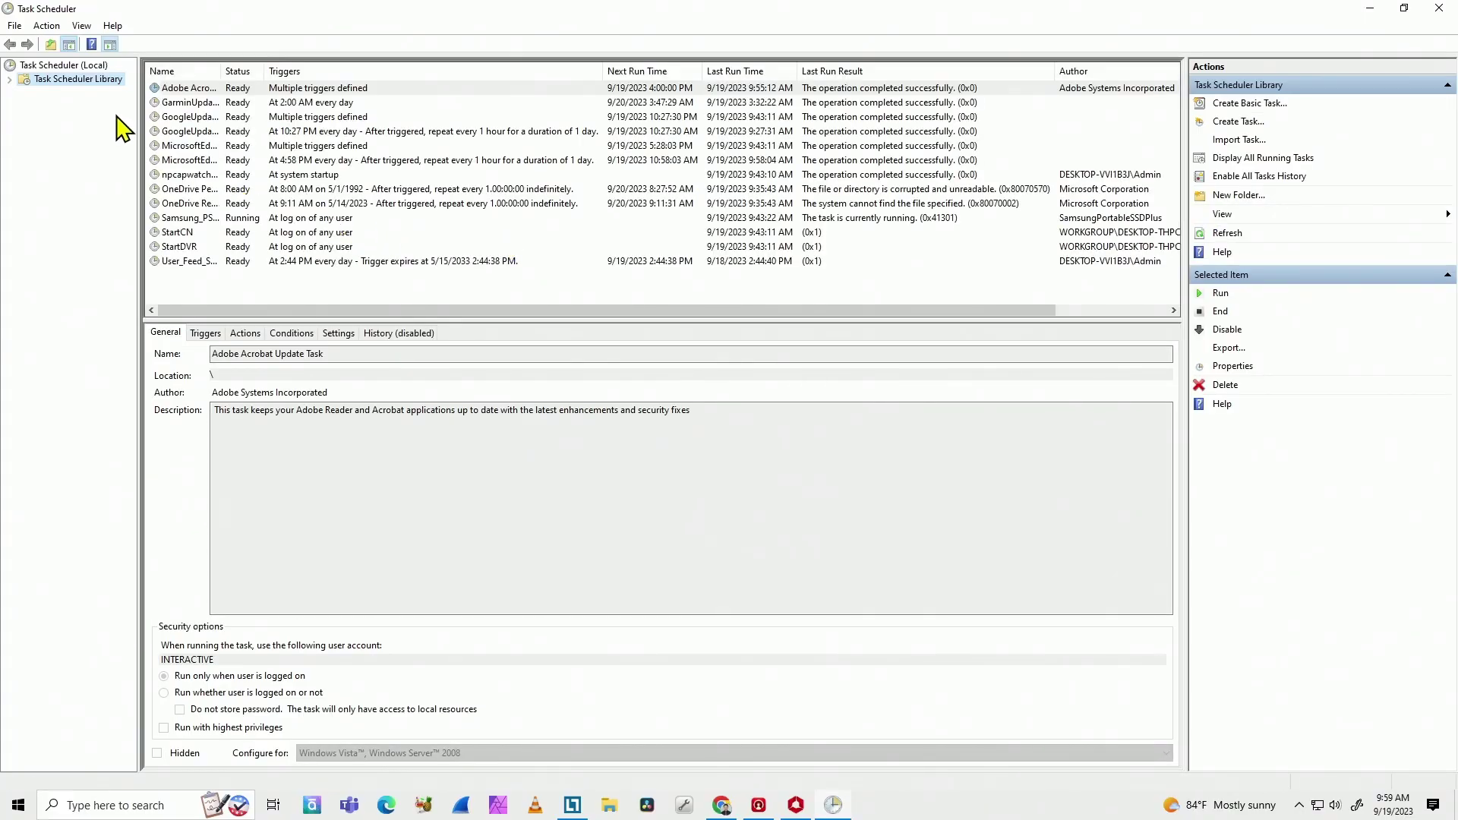
Step: Create a task named 'iVMS-4200 Auto Start with Windows' with Run with highest privileges ticked
left_click(1233, 124)
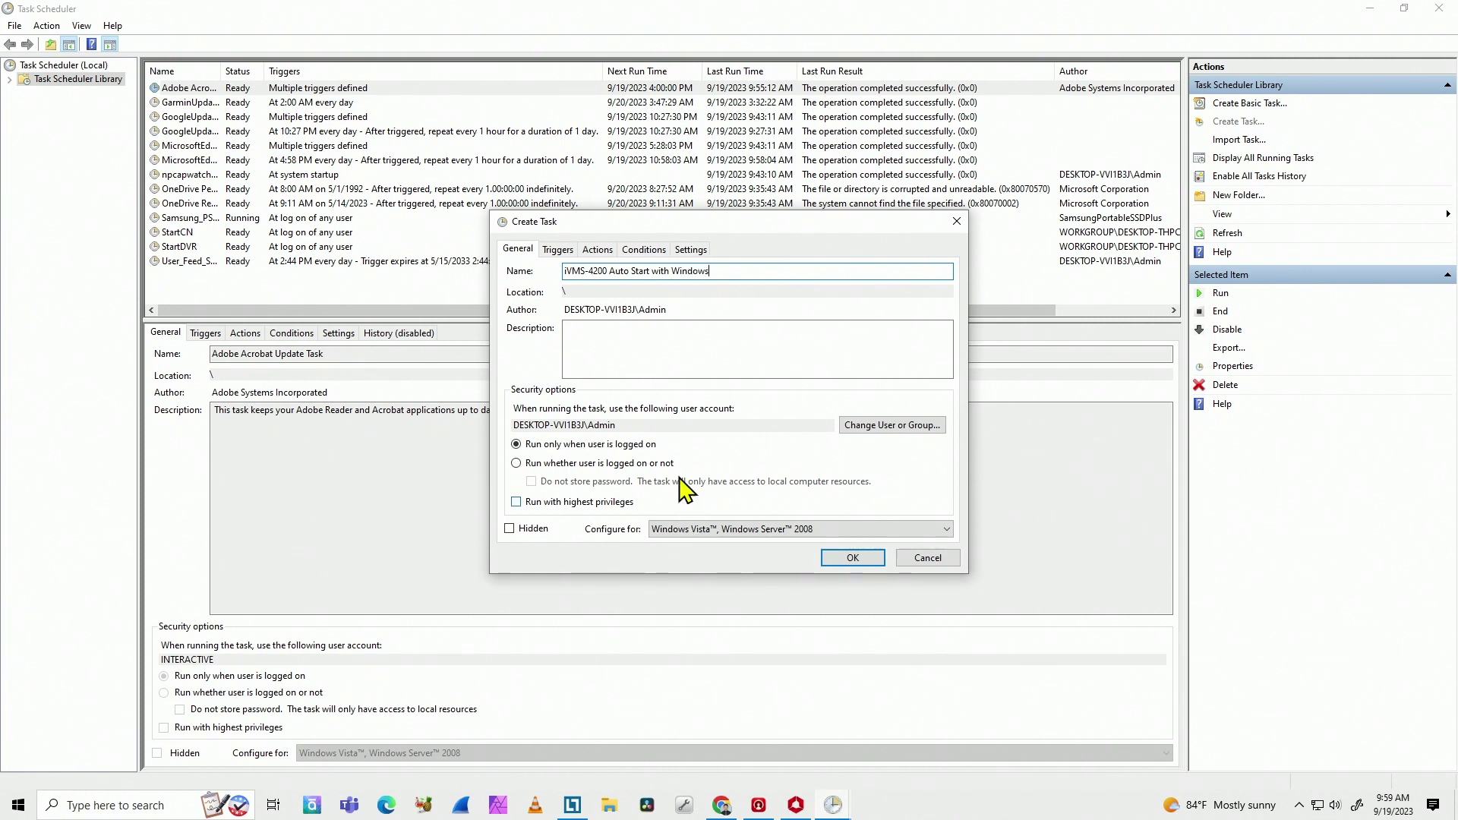
left_click(633, 352)
left_click(518, 504)
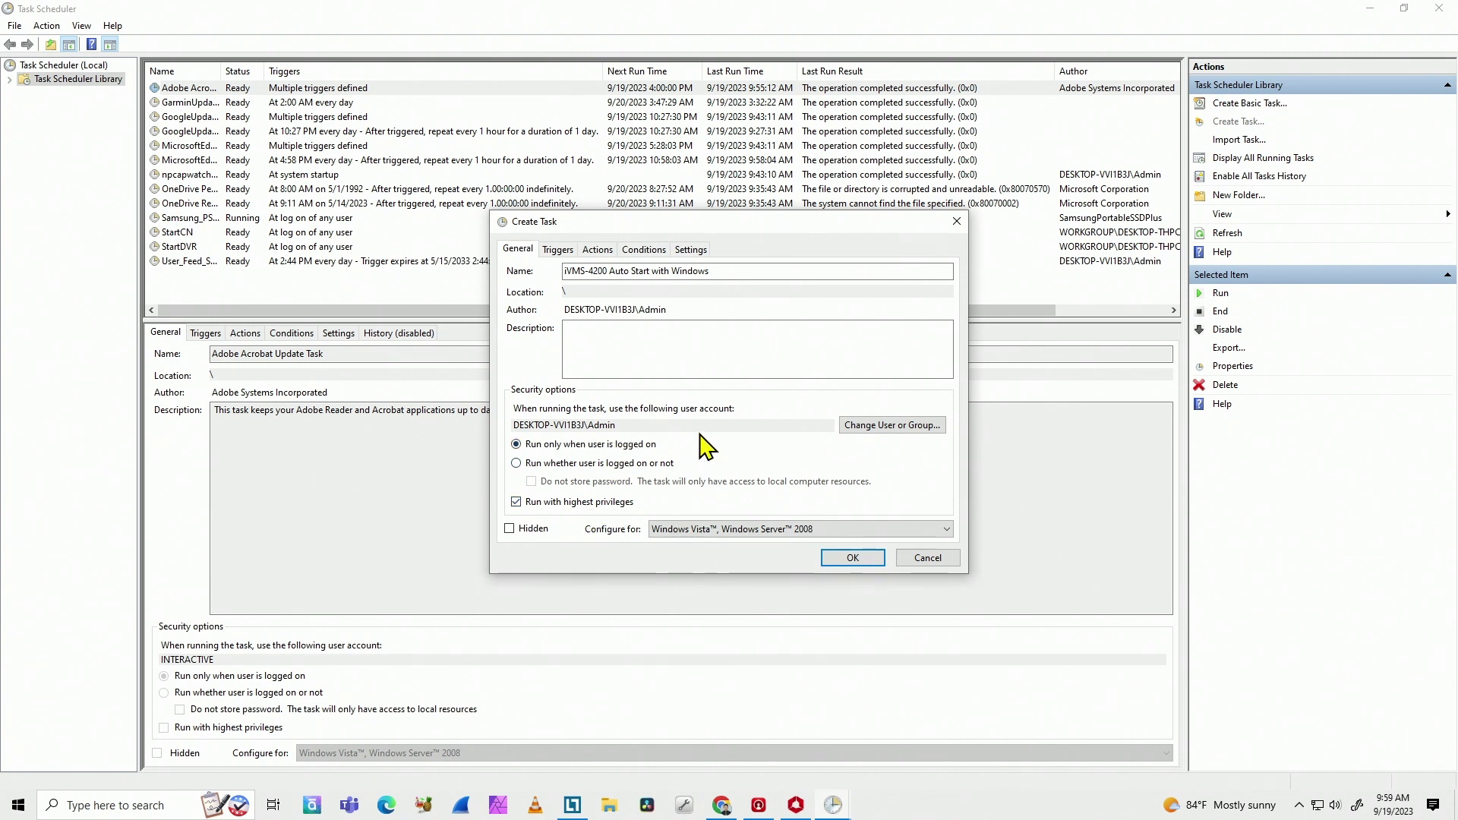
left_click(558, 251)
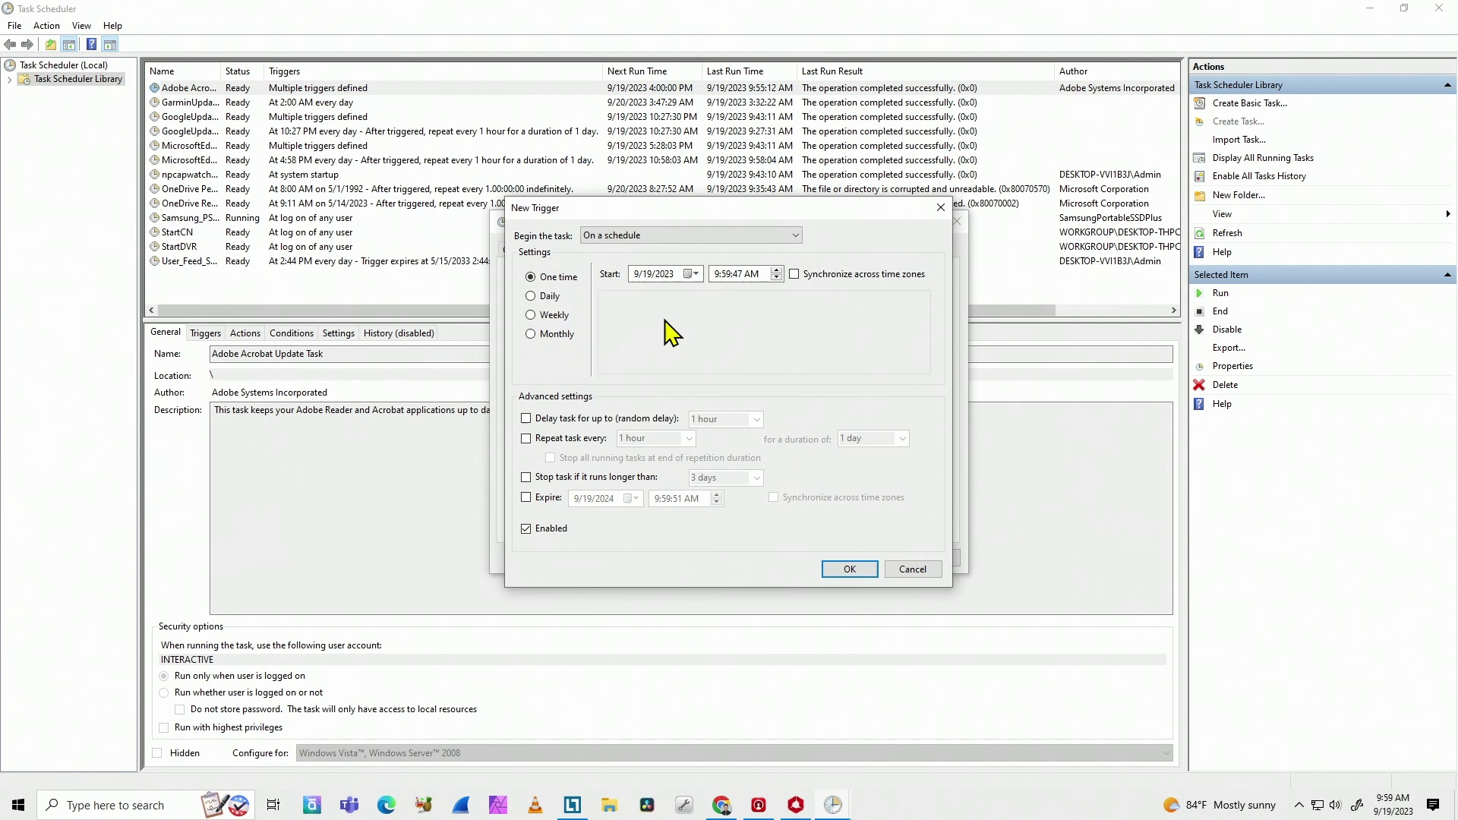
Step: Add an At startup trigger delayed by 30 seconds
left_click(668, 236)
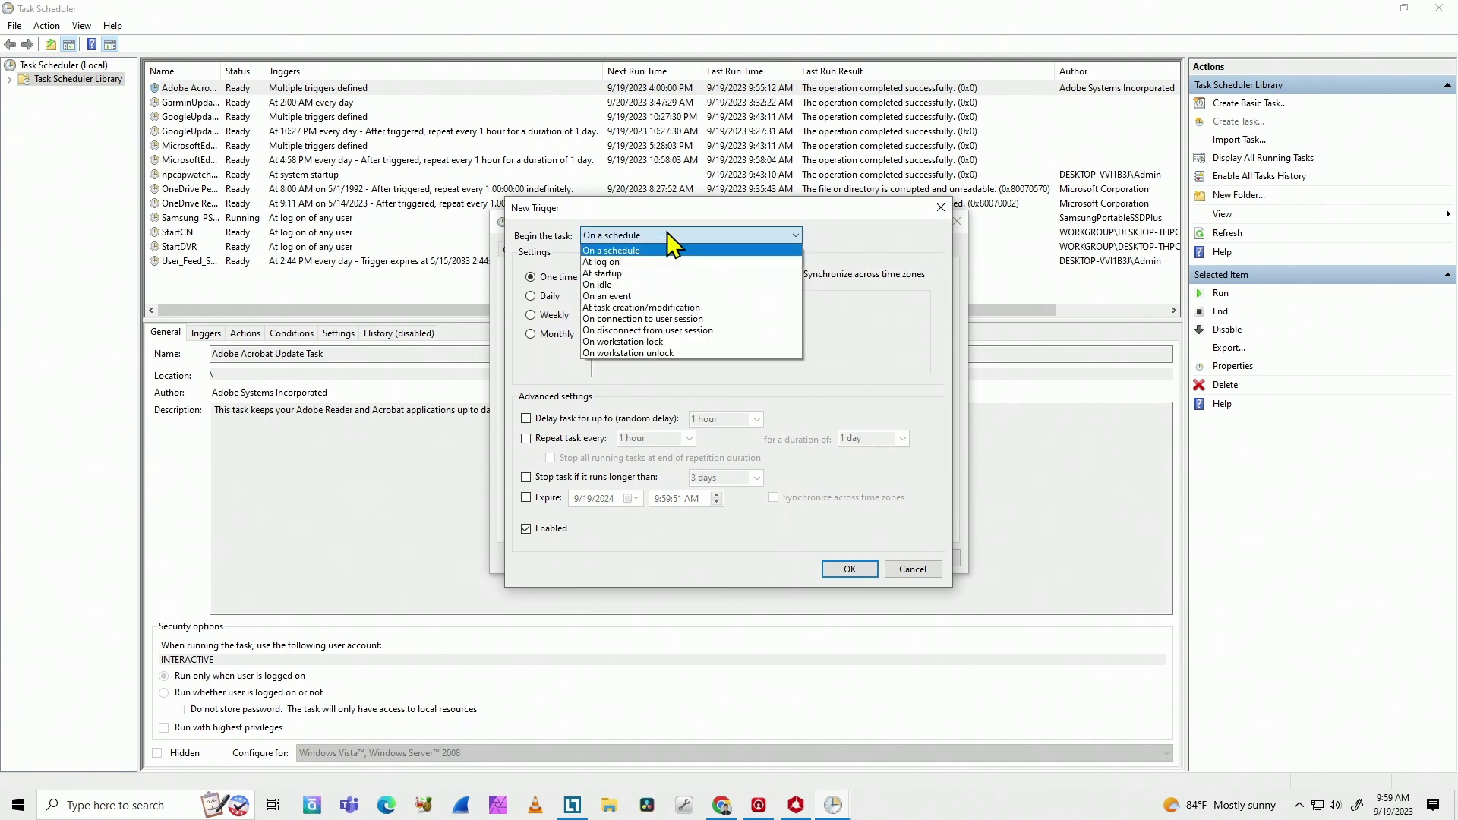
left_click(650, 275)
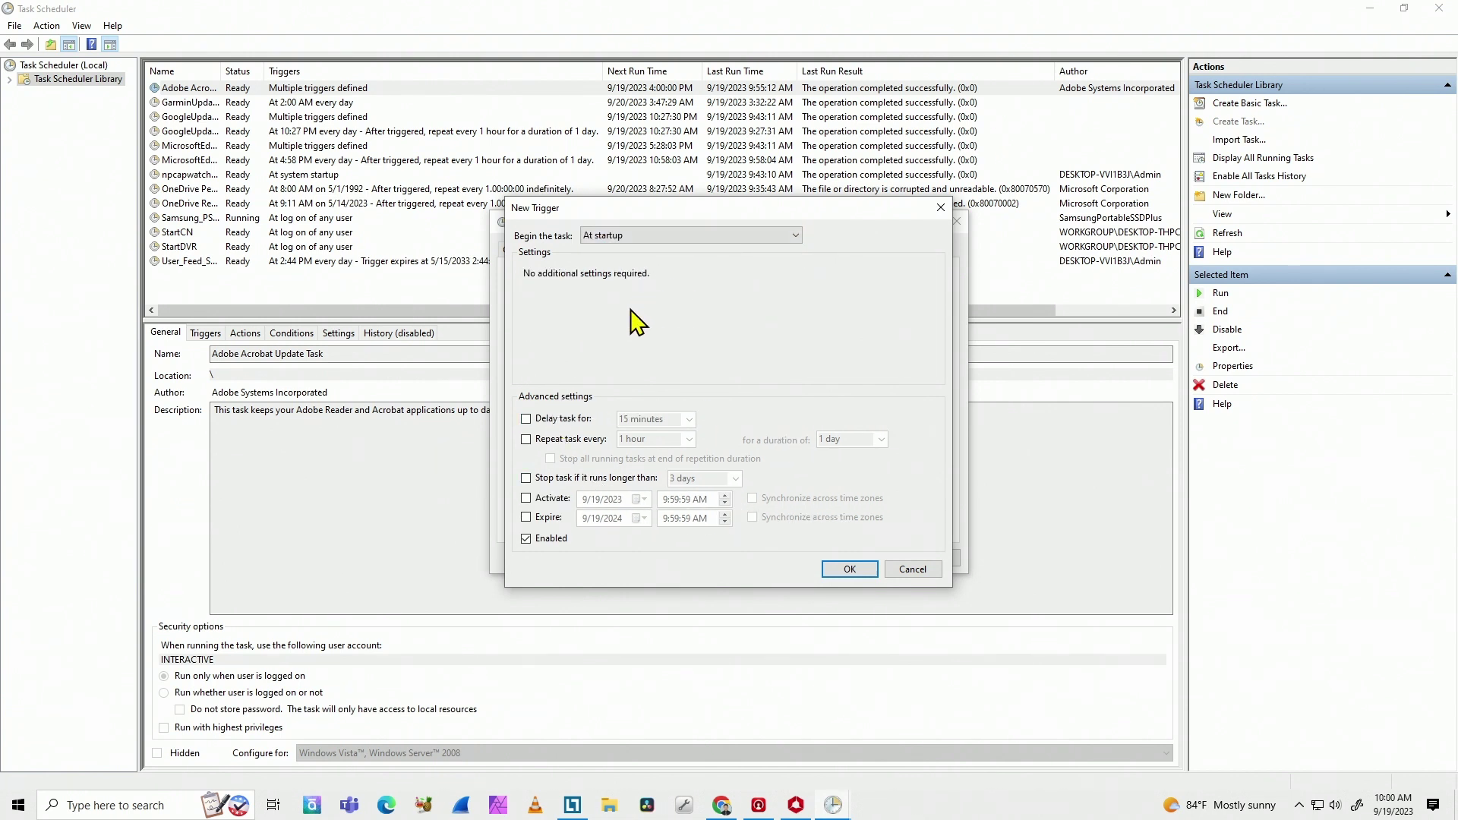
left_click(526, 419)
left_click(690, 419)
left_click(666, 439)
left_click(846, 568)
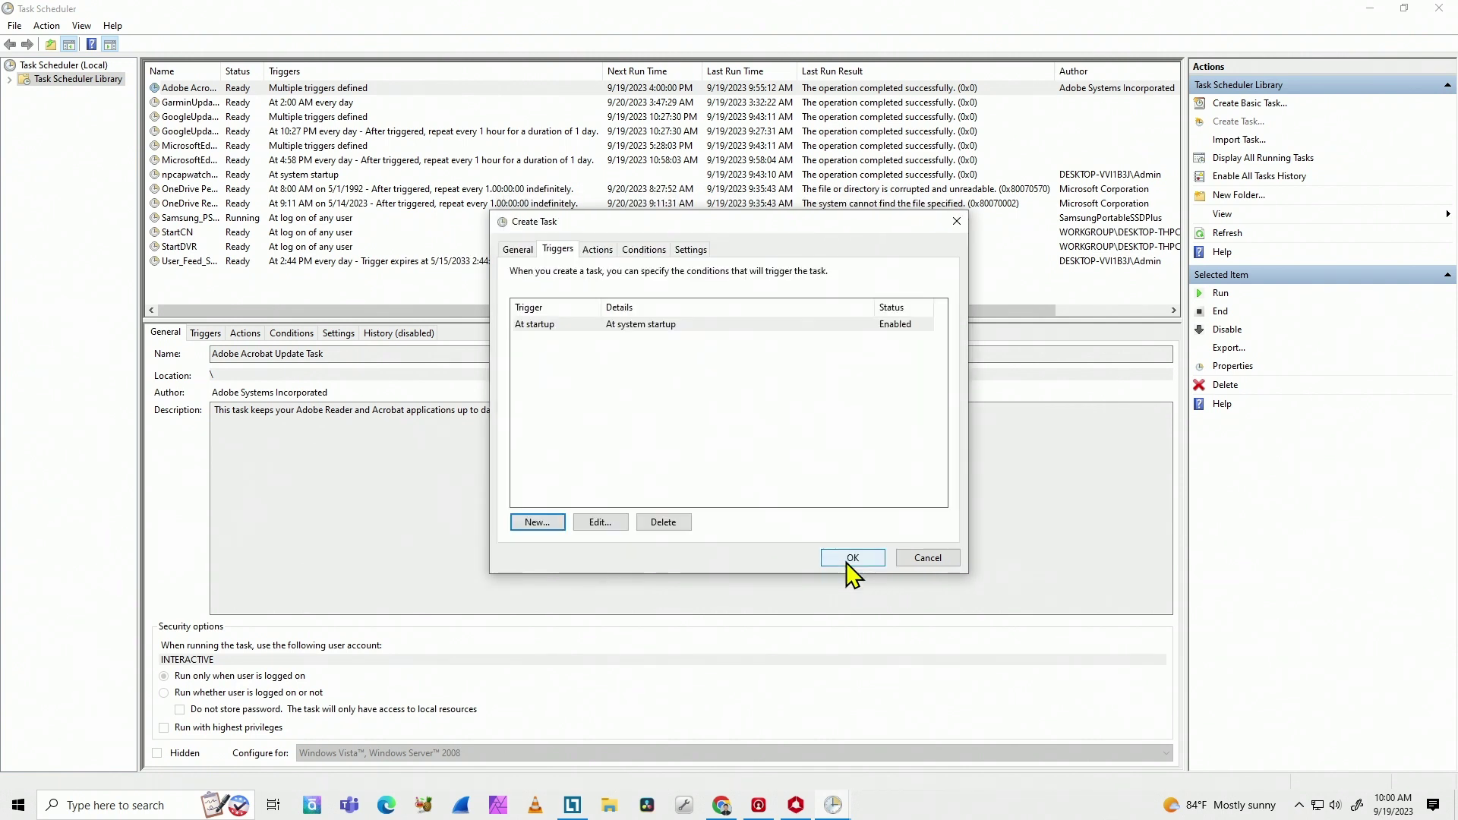
Step: Add a new action on the Actions tab with the type kept as Start a program
left_click(597, 251)
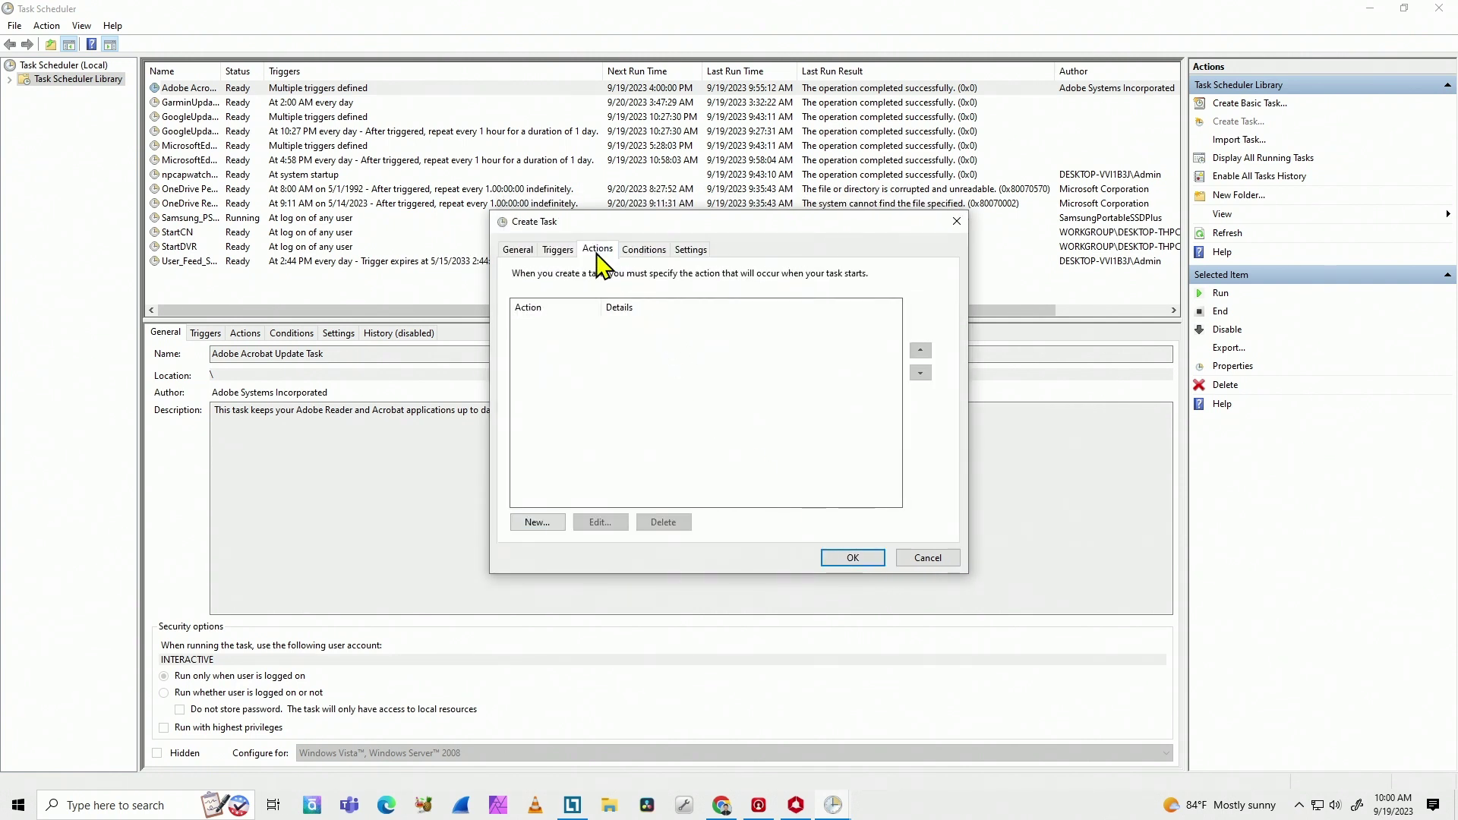
left_click(547, 524)
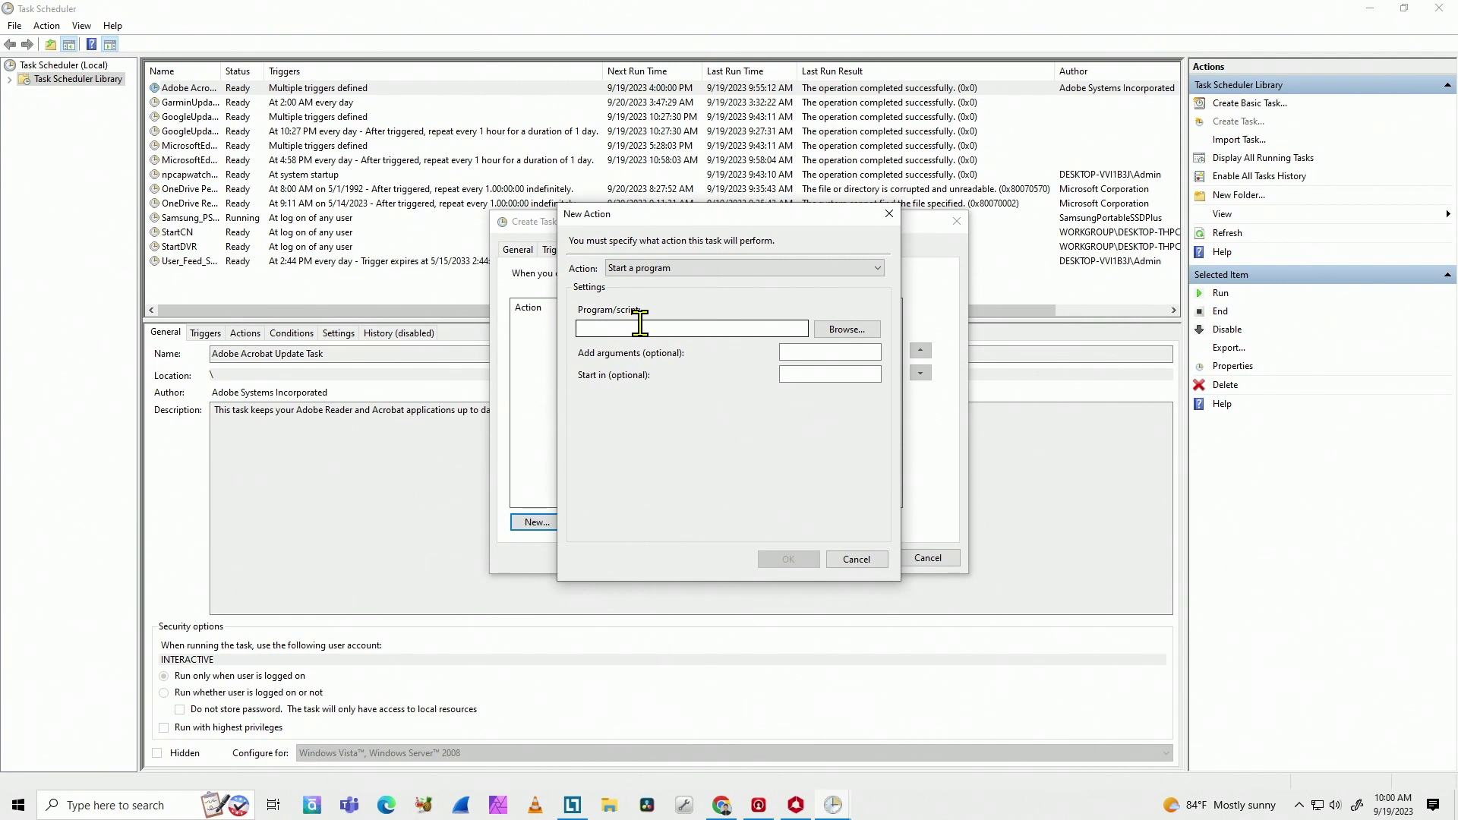
left_click(852, 267)
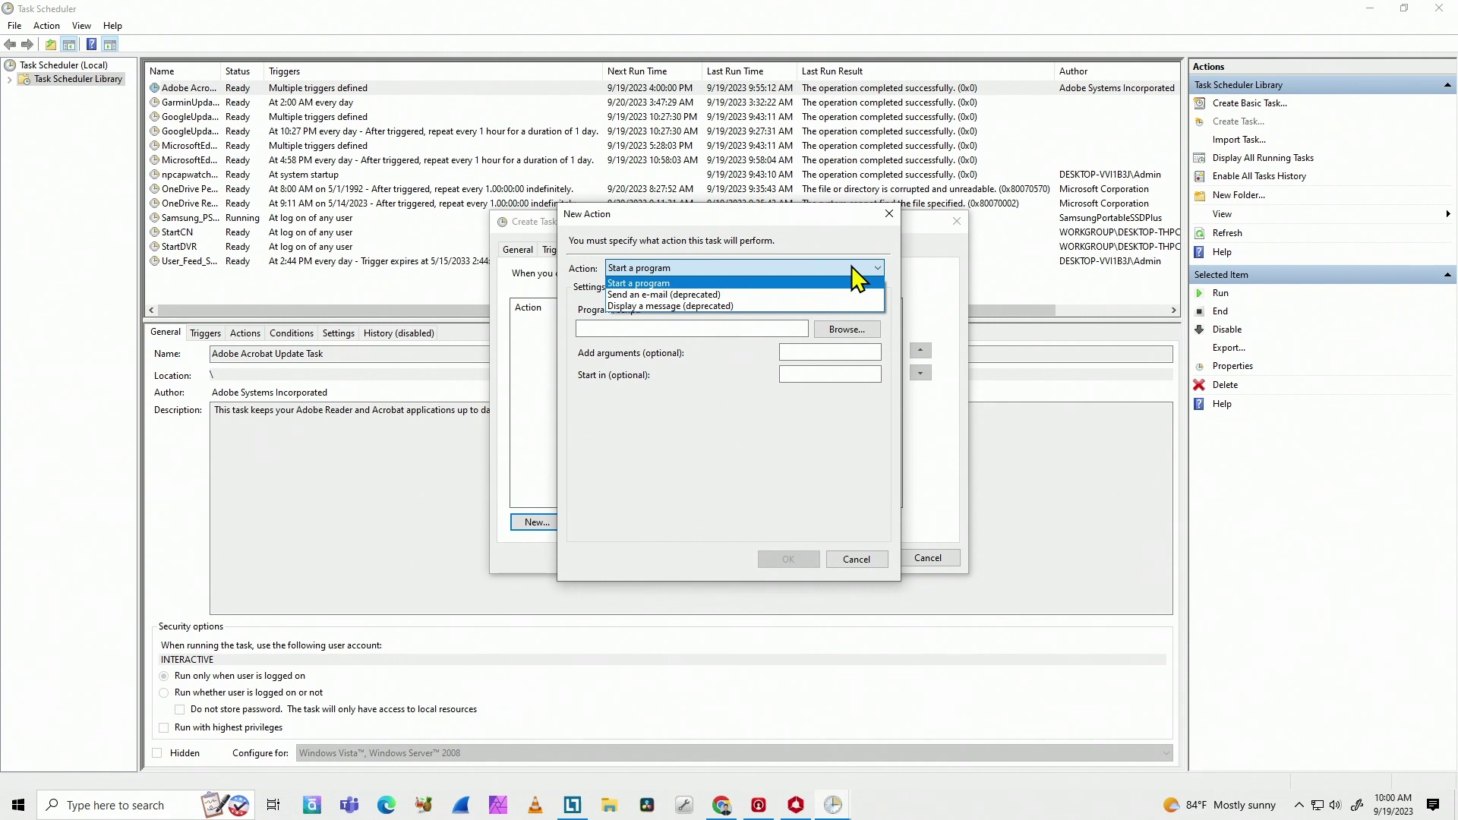
left_click(853, 268)
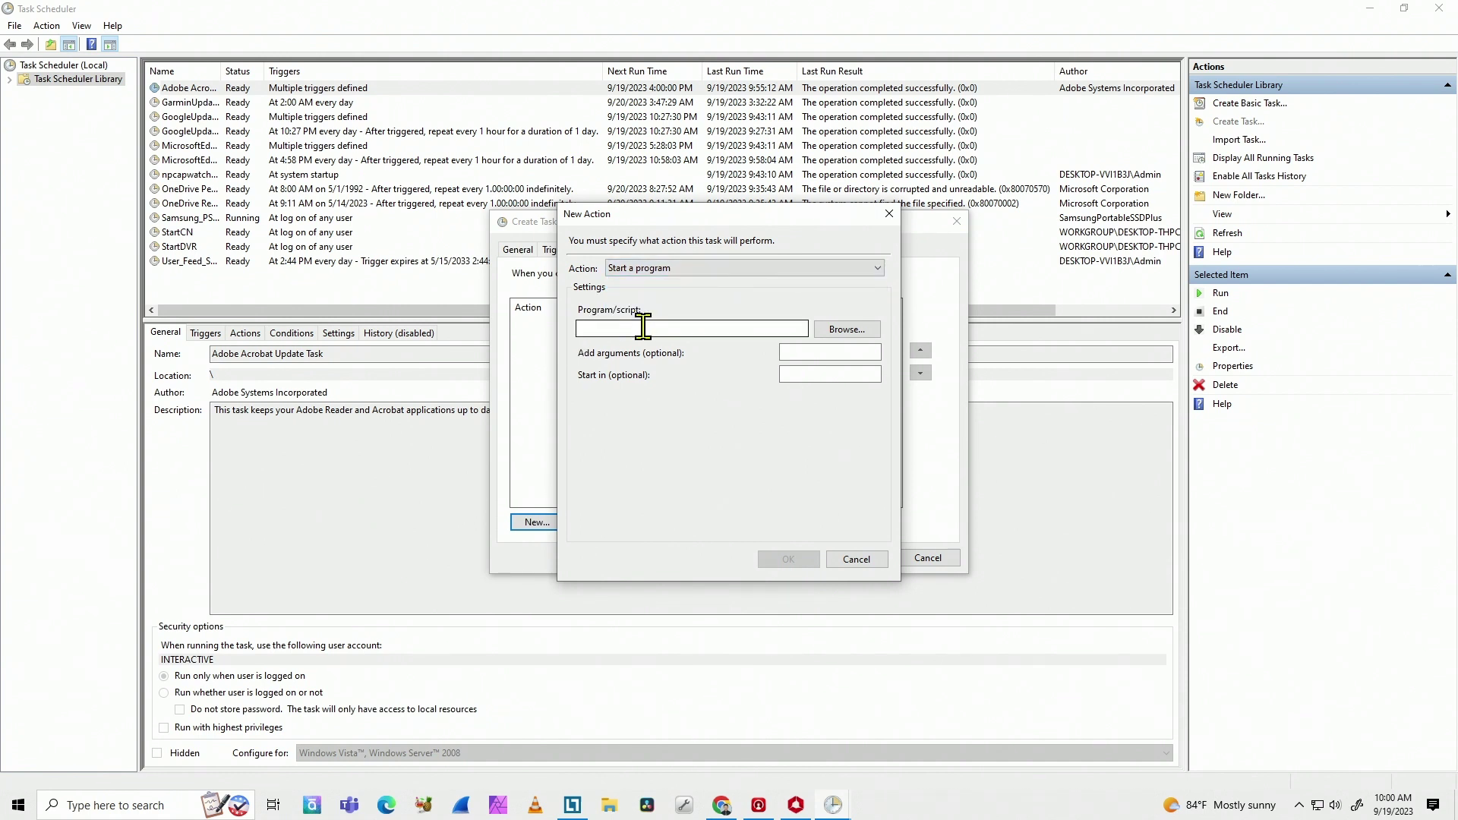
Step: Copy the Target path from the iVMS-4200 desktop shortcut's Properties
right_click(898, 800)
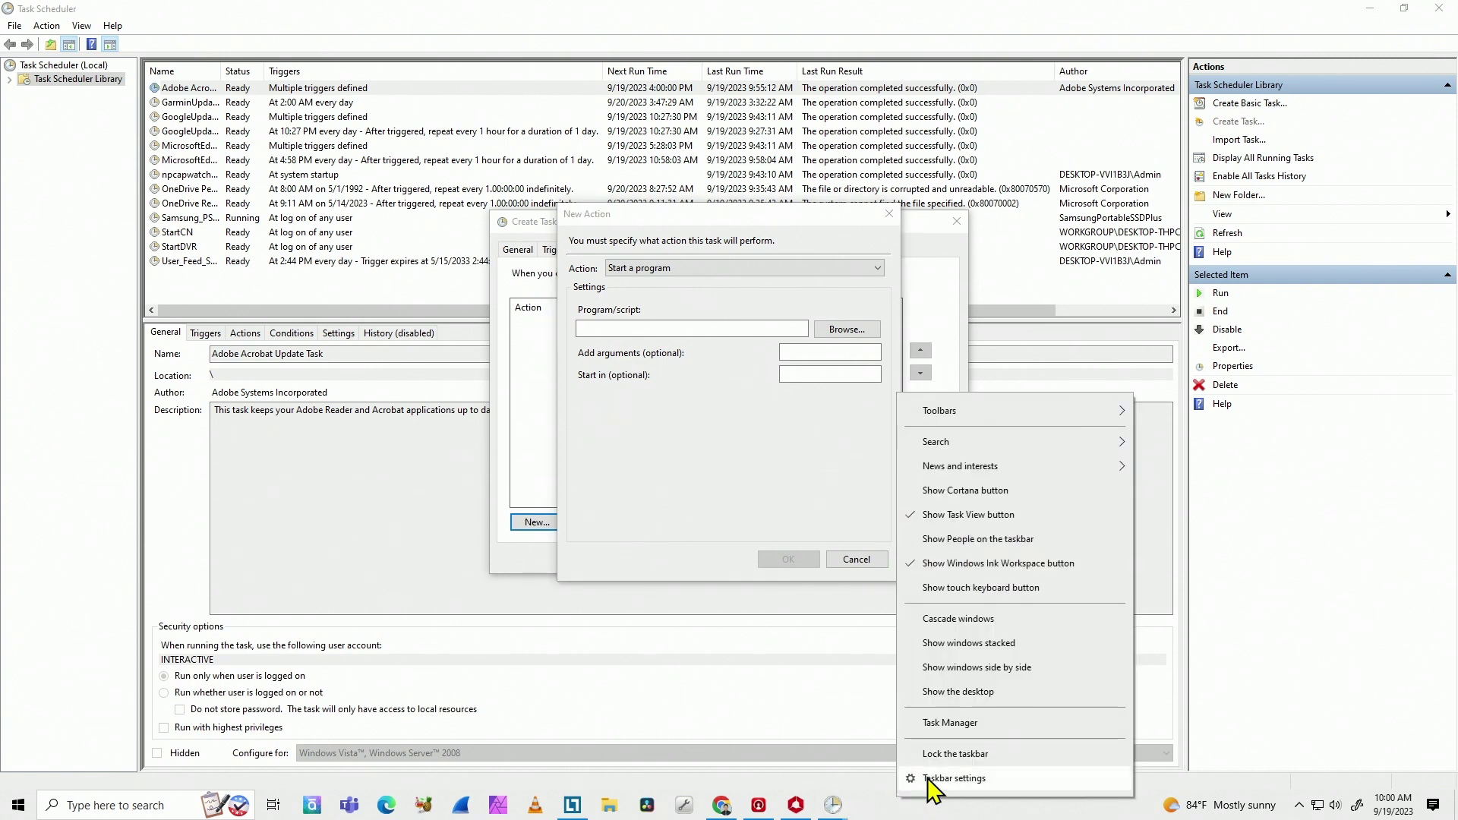
left_click(963, 693)
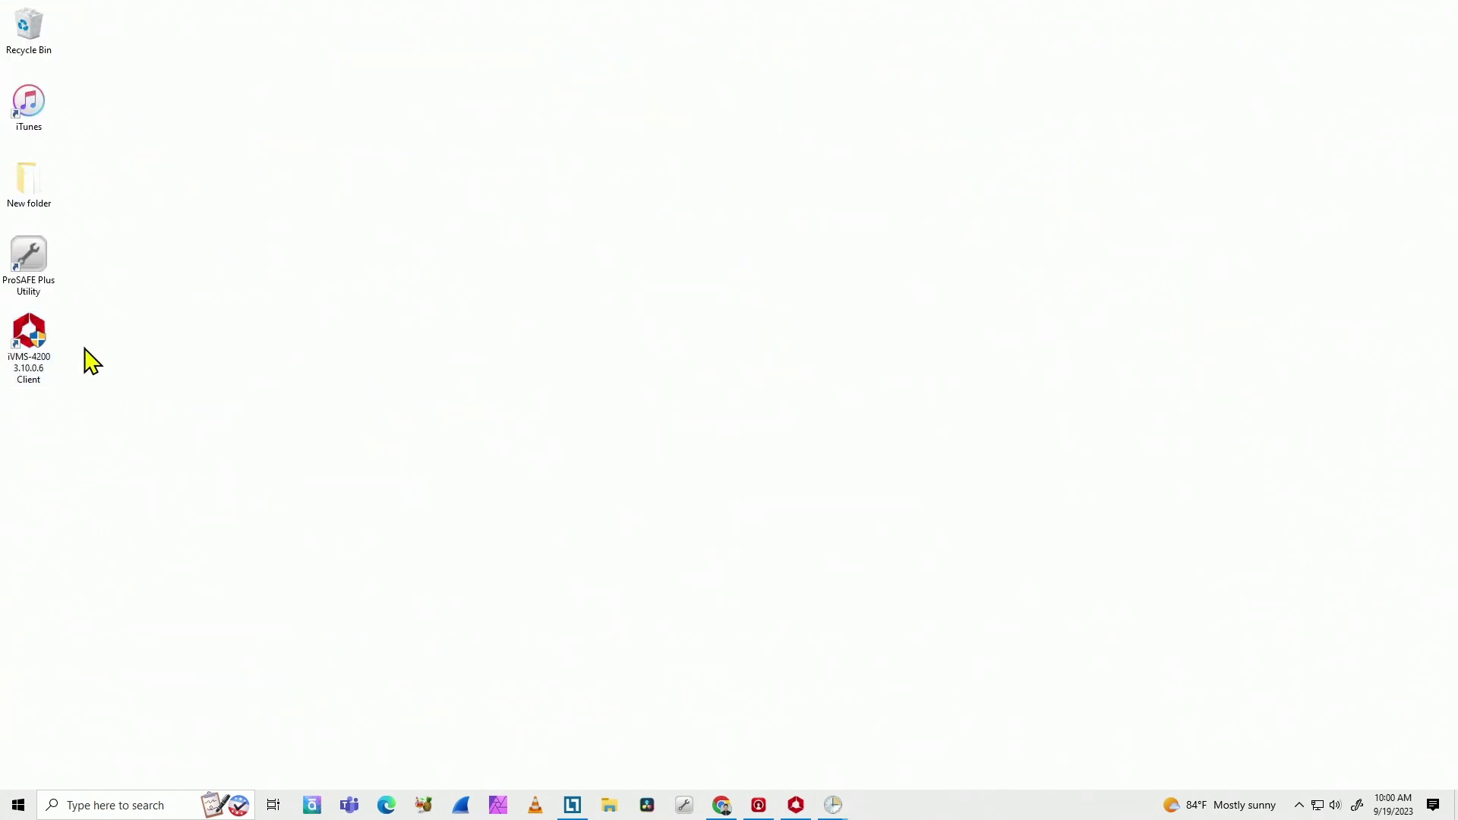
left_click(39, 331)
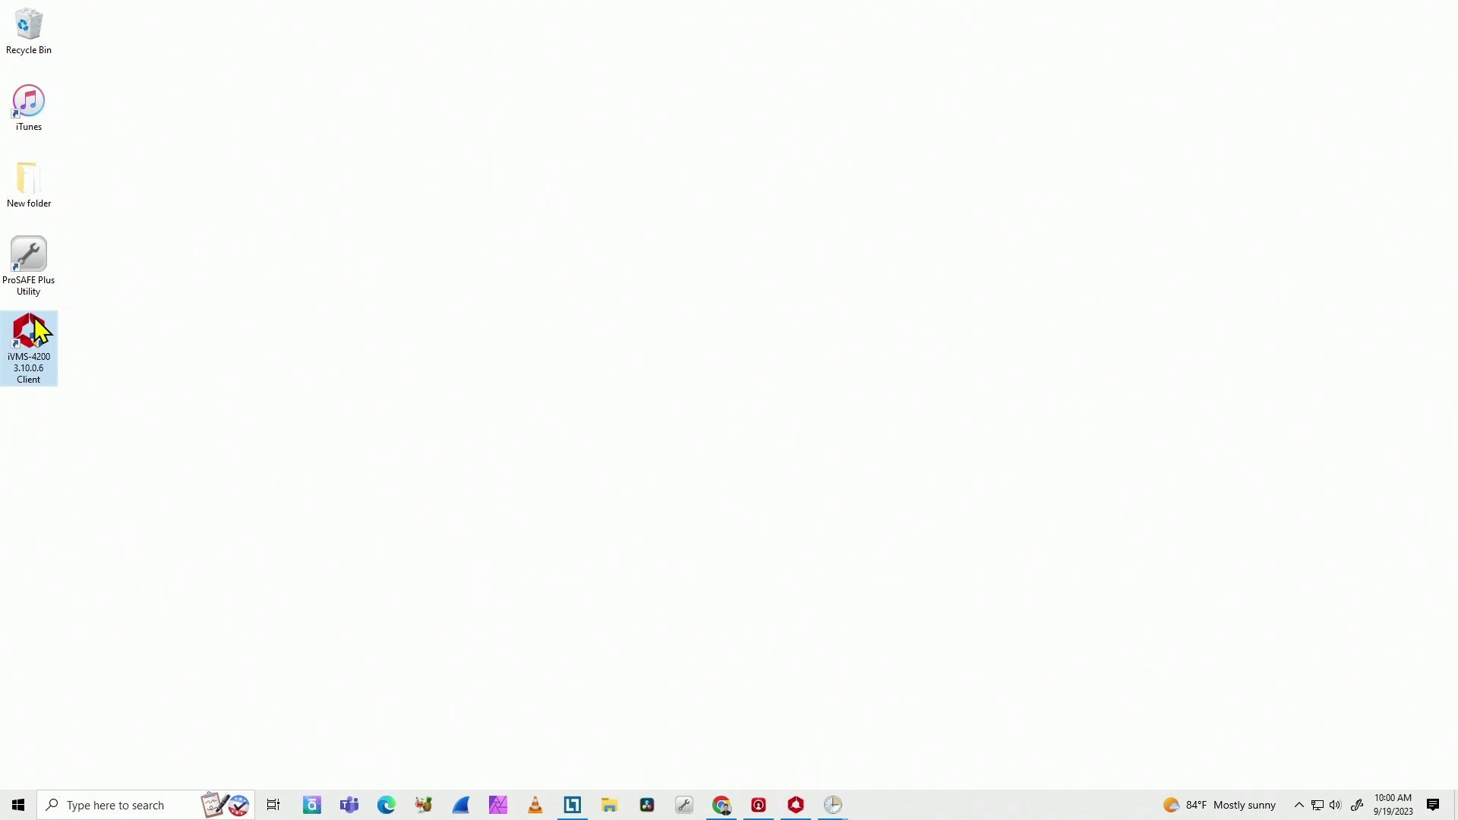
right_click(39, 331)
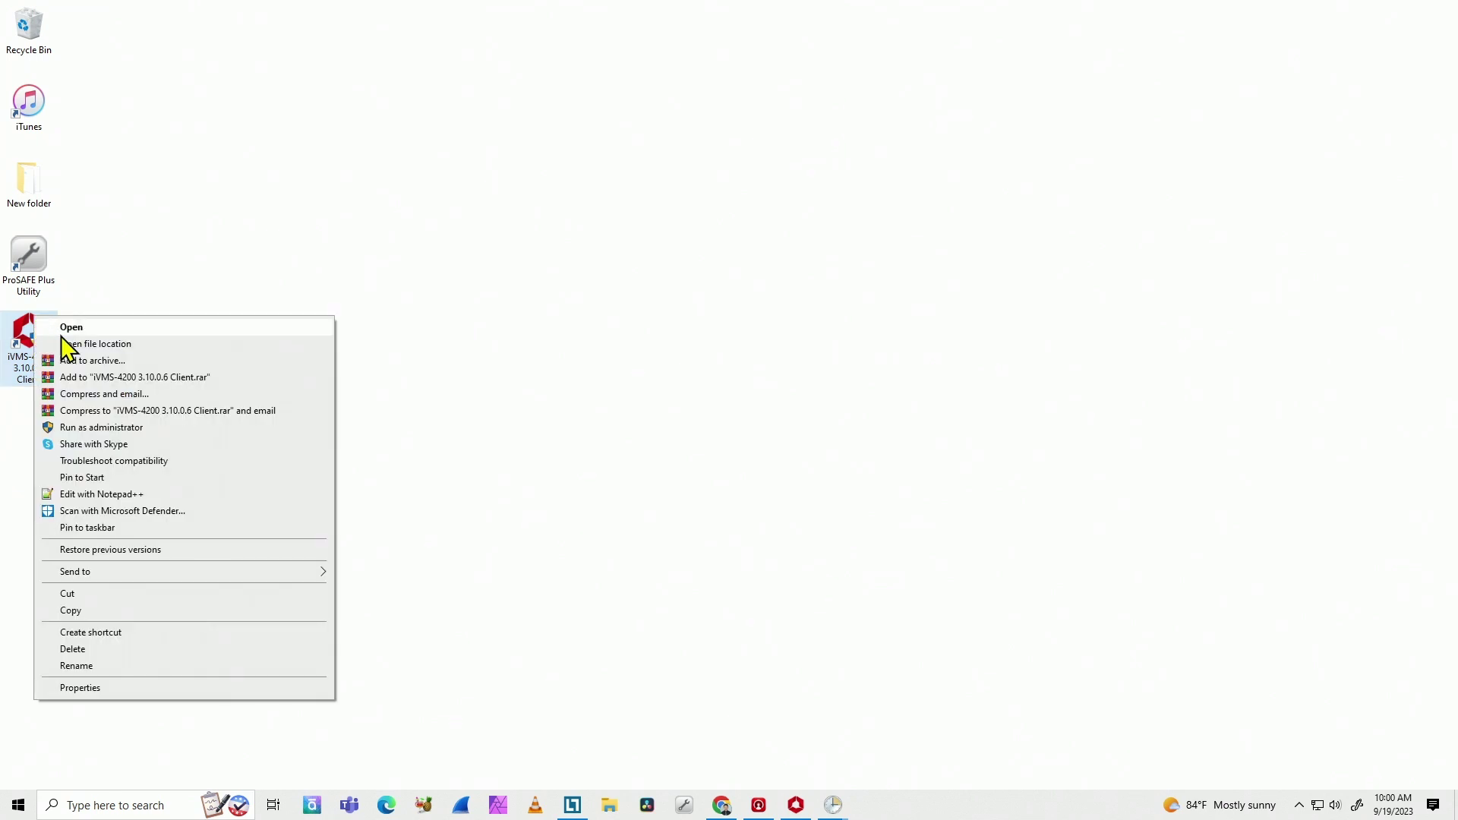
left_click(135, 689)
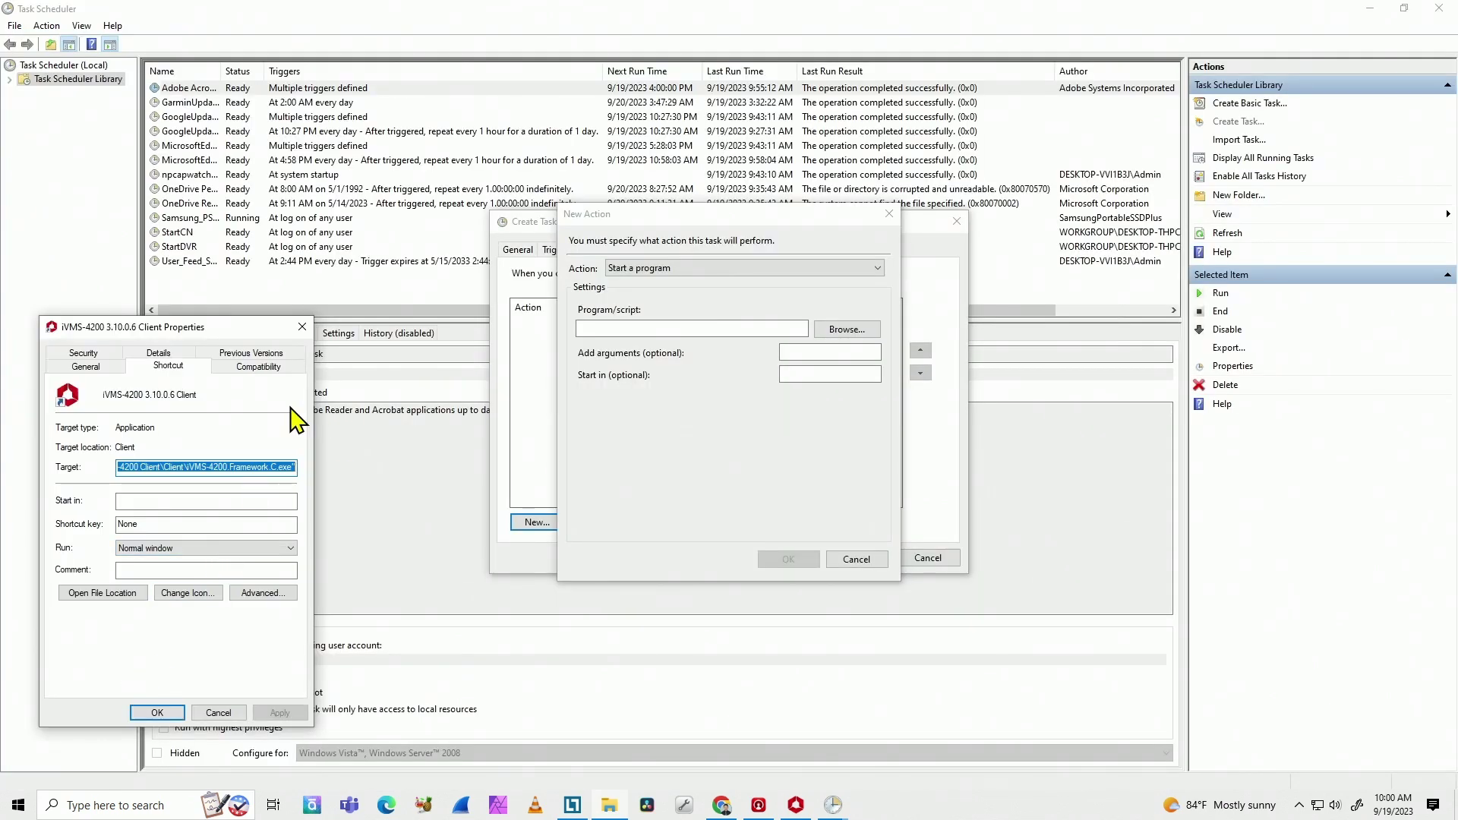
right_click(153, 466)
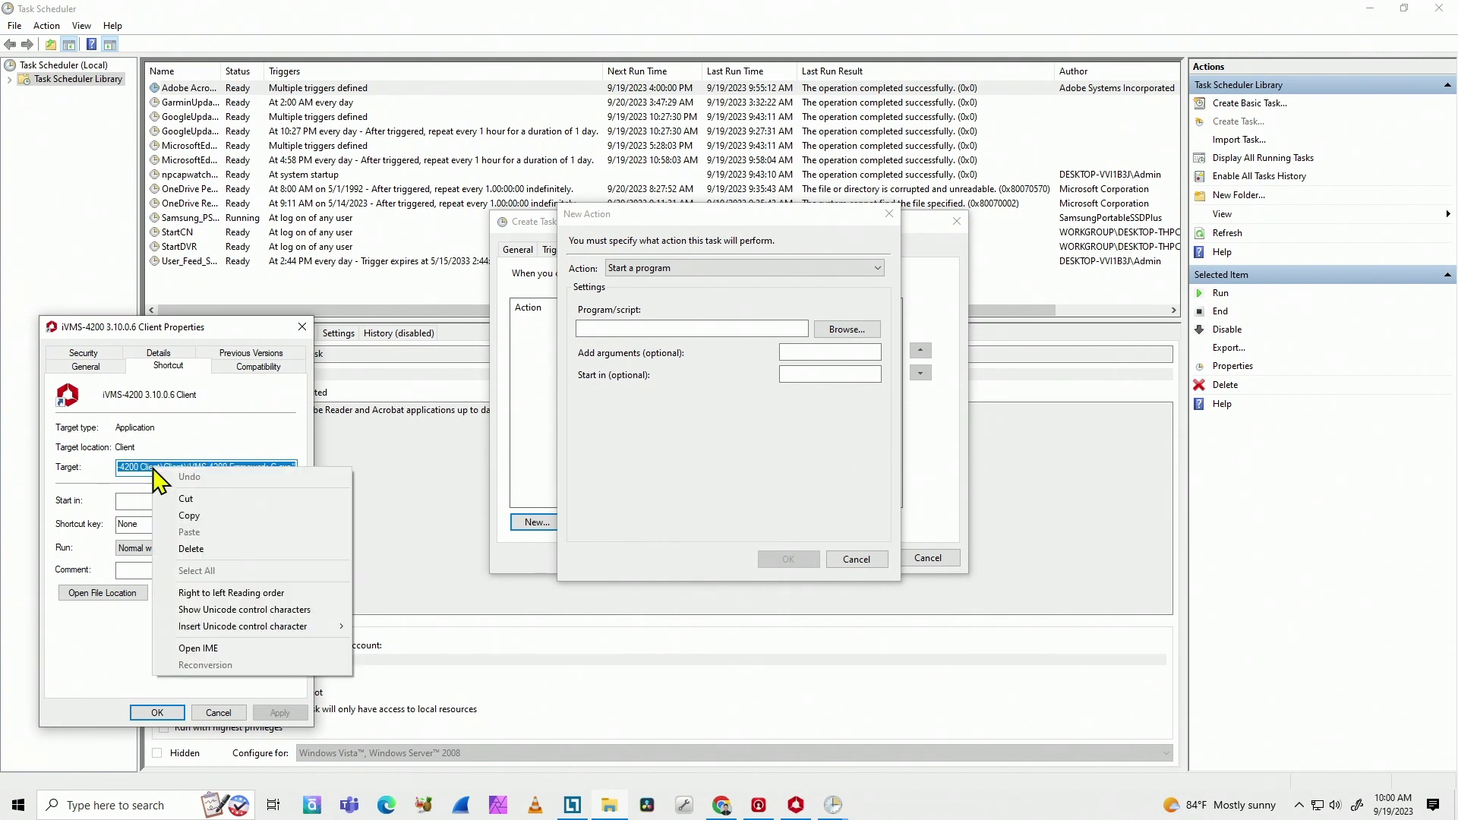
left_click(196, 516)
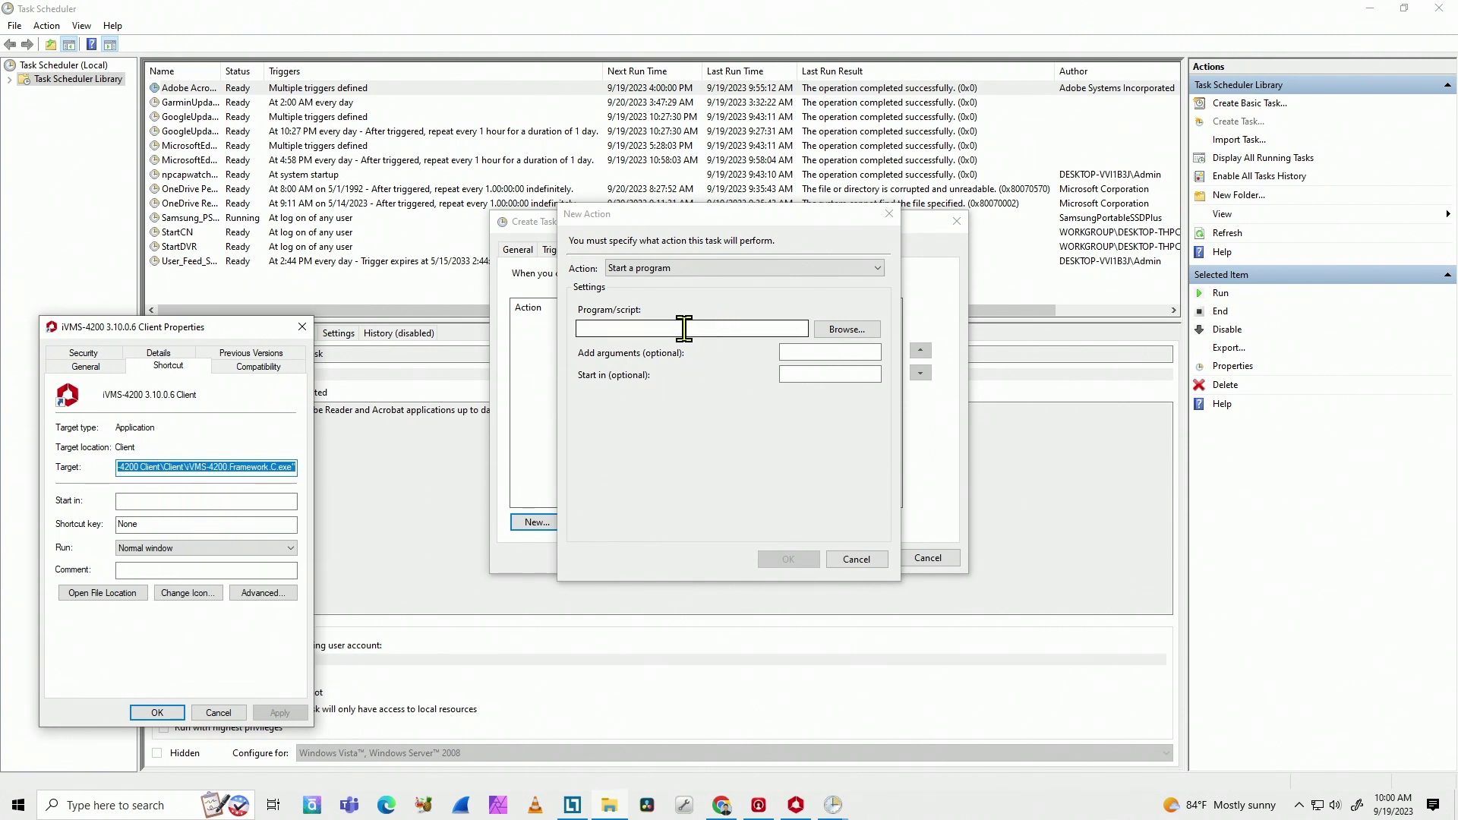
Step: Paste the iVMS-4200.Framework.C.exe path into the action's Program/script field
left_click(680, 329)
right_click(681, 329)
left_click(705, 391)
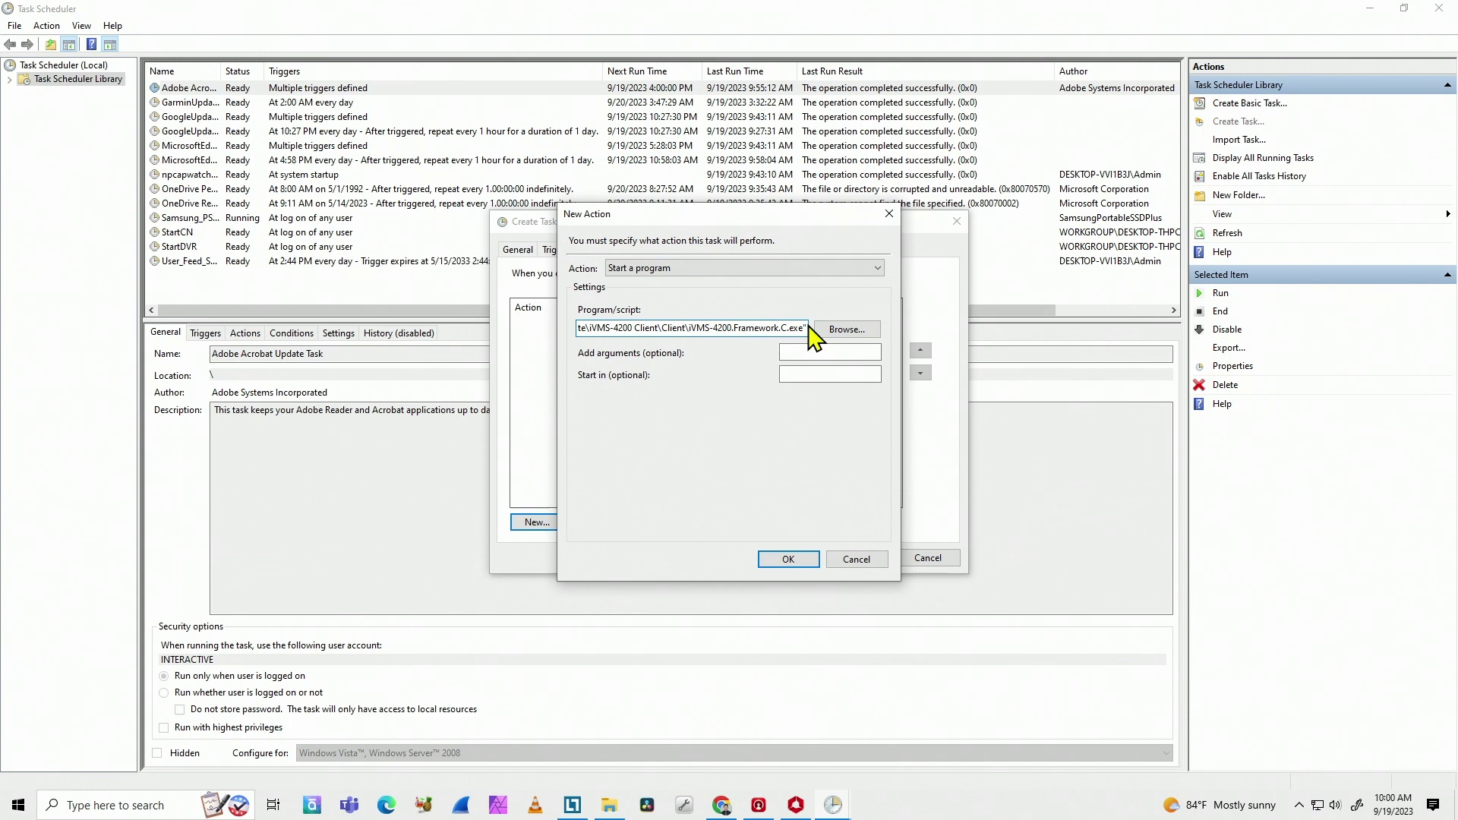
Step: Save the action and the task, widen the Name column to verify it, and close Task Scheduler
left_click(788, 559)
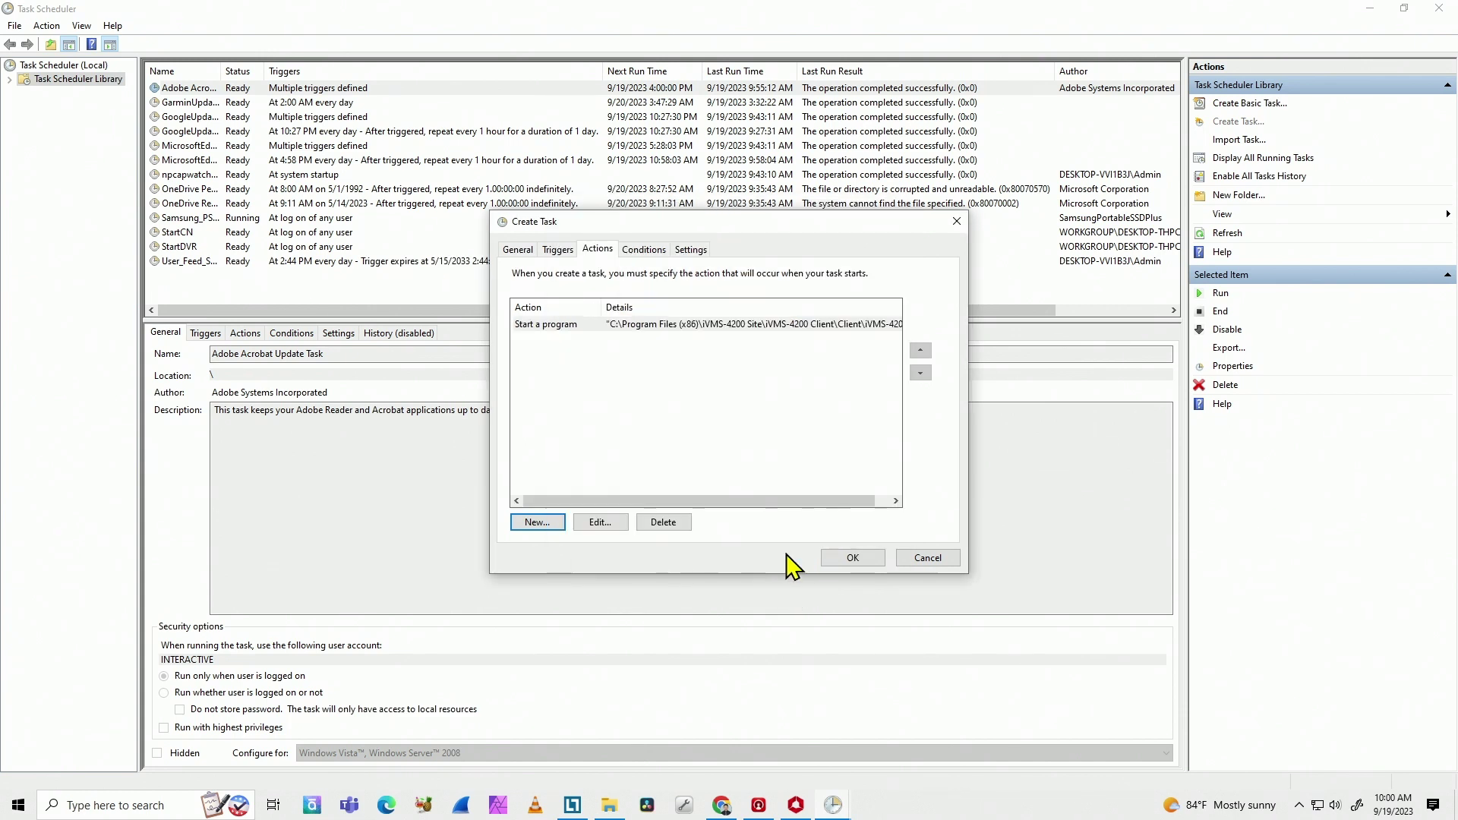
left_click(853, 559)
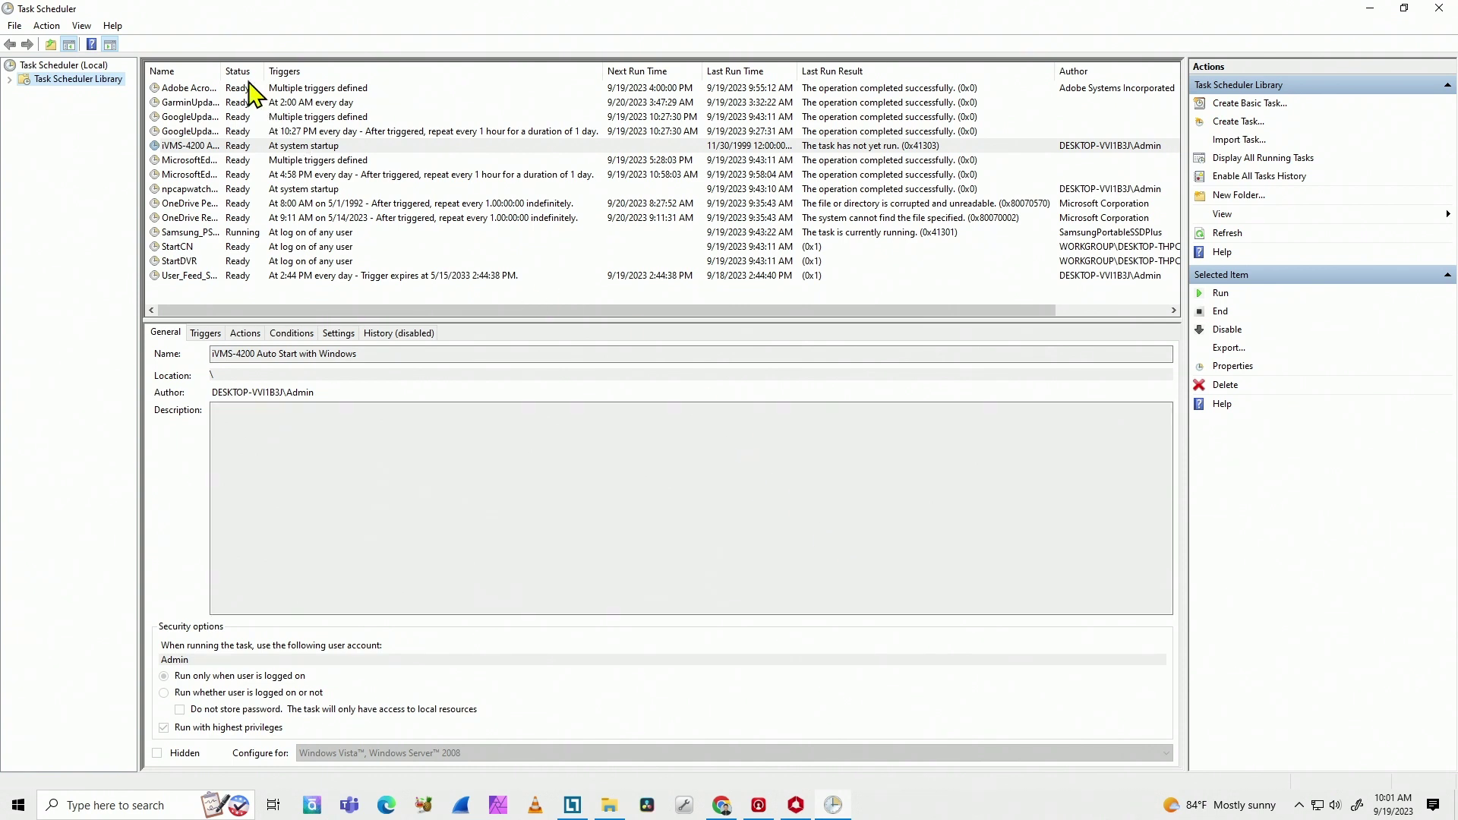
left_click_drag(221, 70, 324, 69)
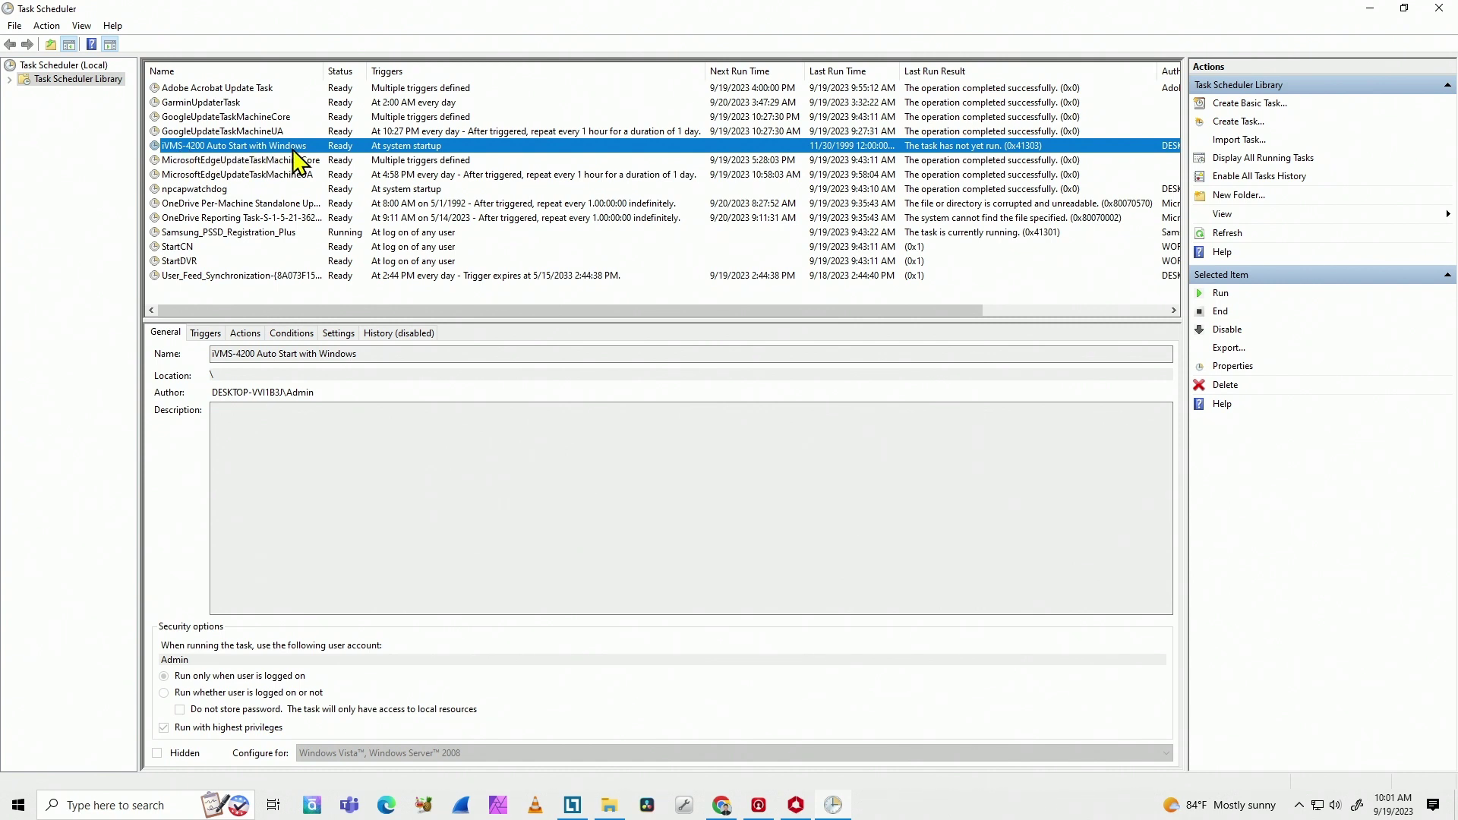
left_click(1443, 9)
Step: Close the shortcut's Properties dialog and exit the running iVMS-4200 client
left_click(303, 327)
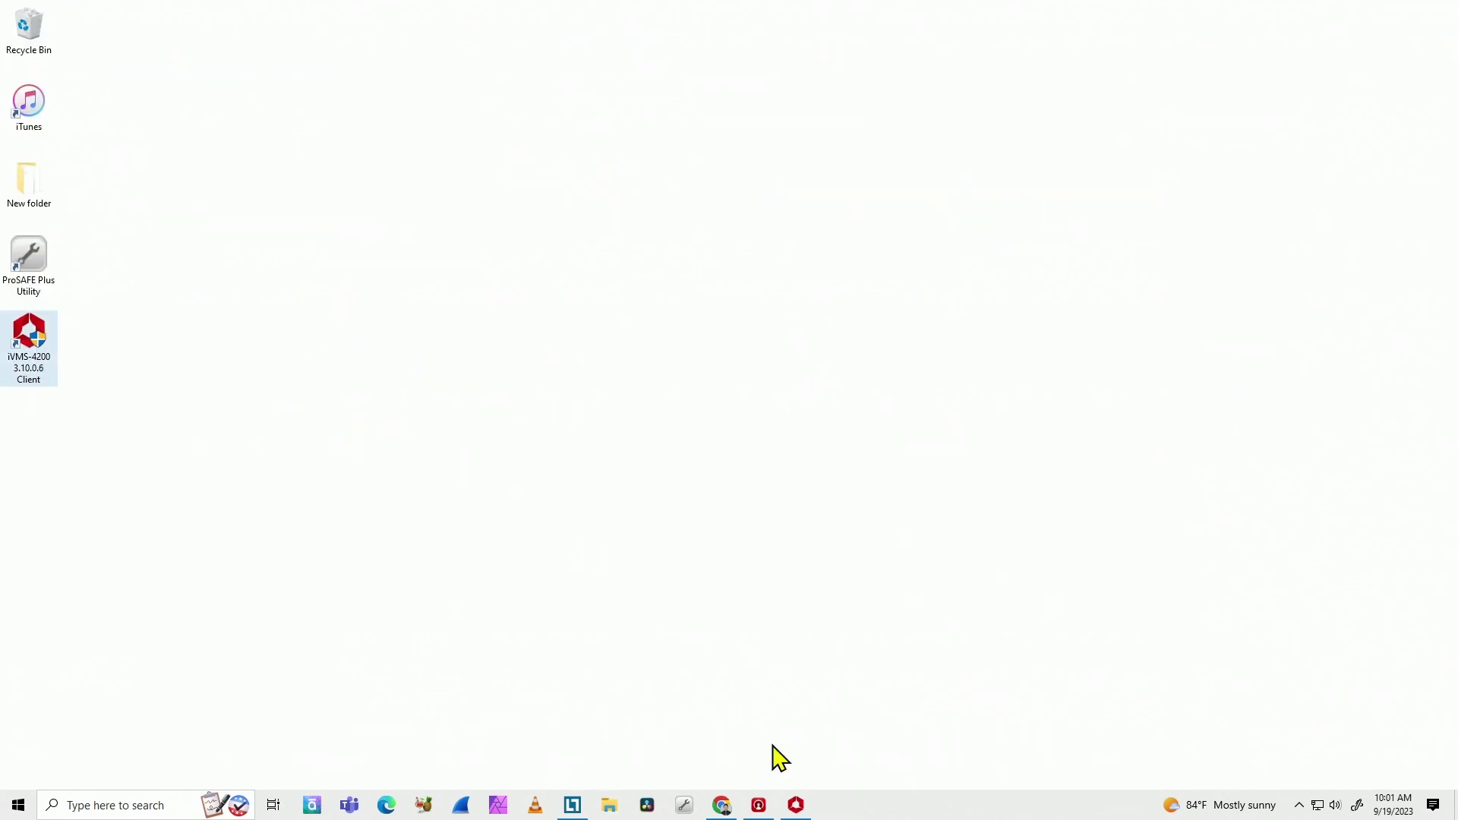
left_click(799, 808)
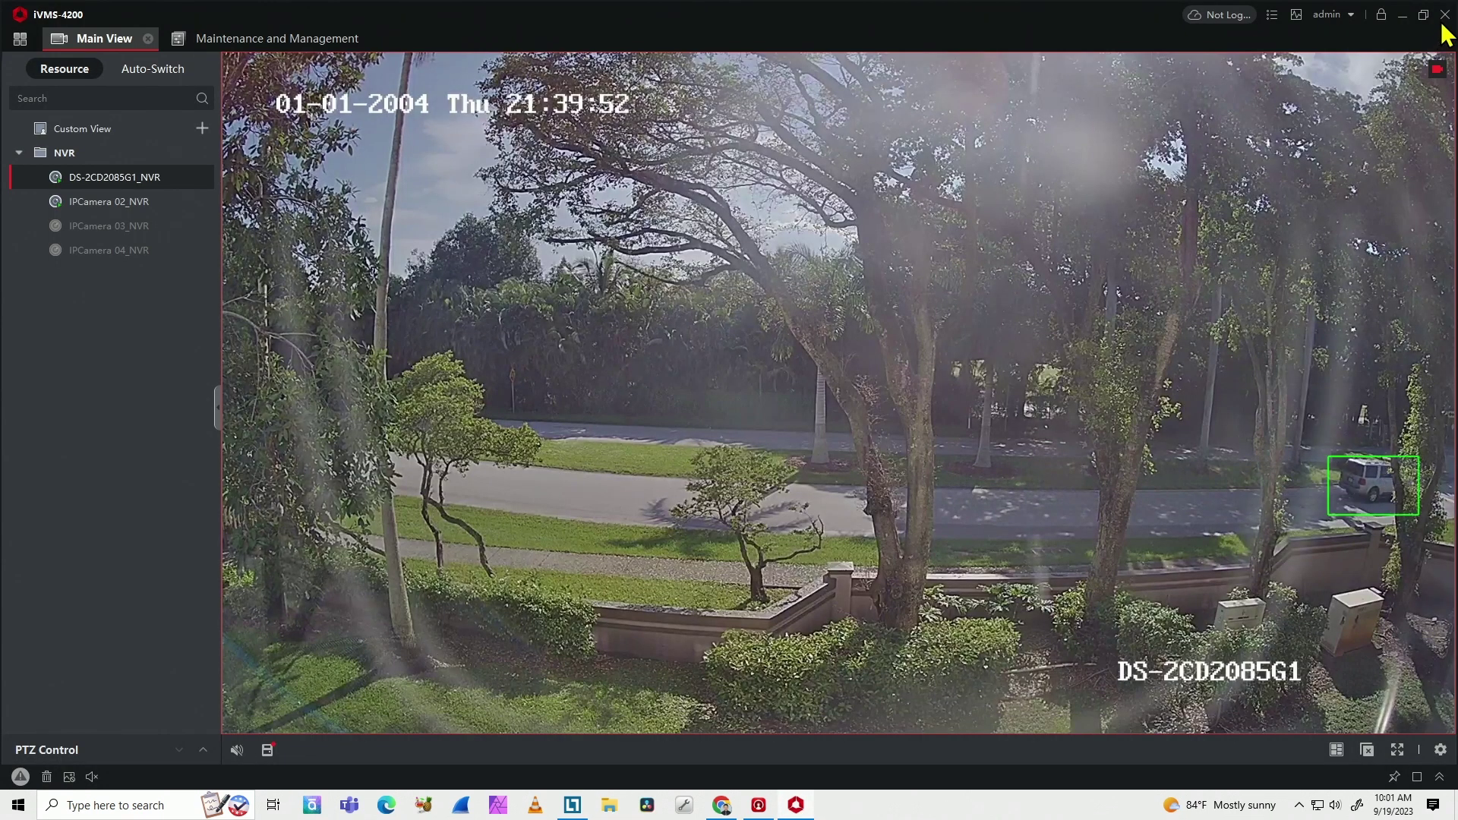
left_click(1446, 19)
left_click(730, 439)
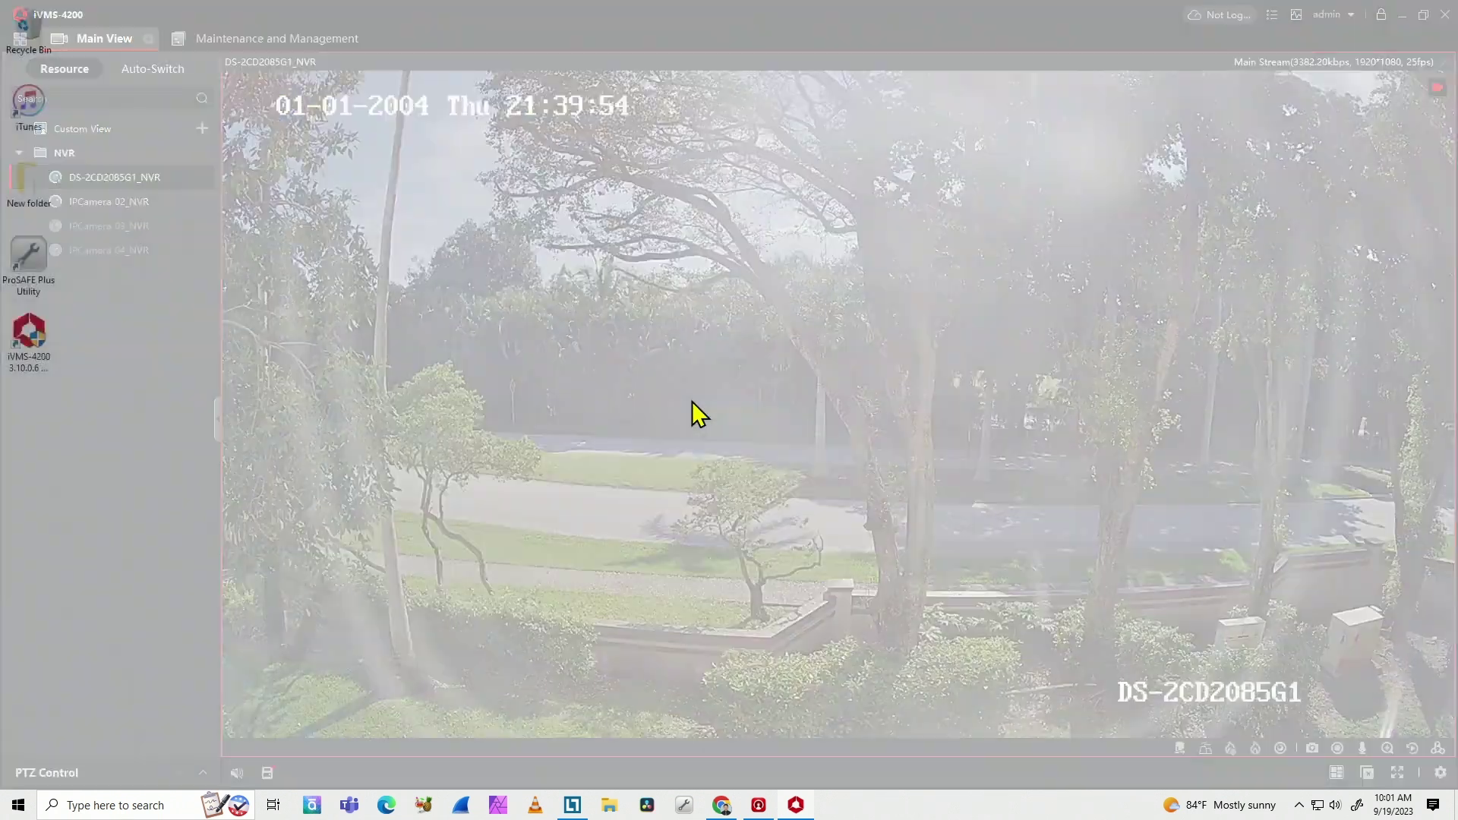
Step: Restart Windows from the Start menu's power options
left_click(18, 807)
left_click(19, 772)
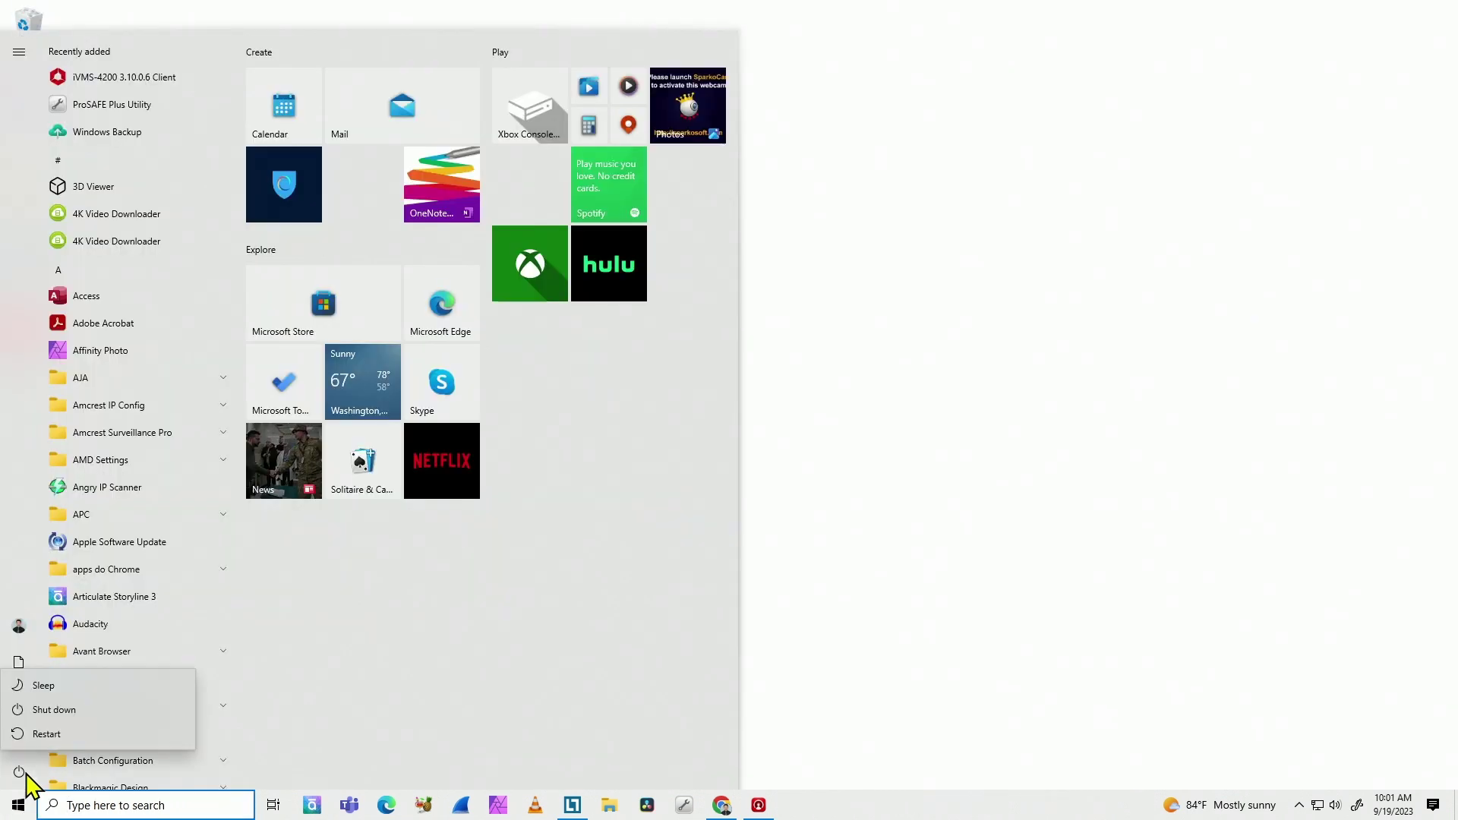
left_click(56, 733)
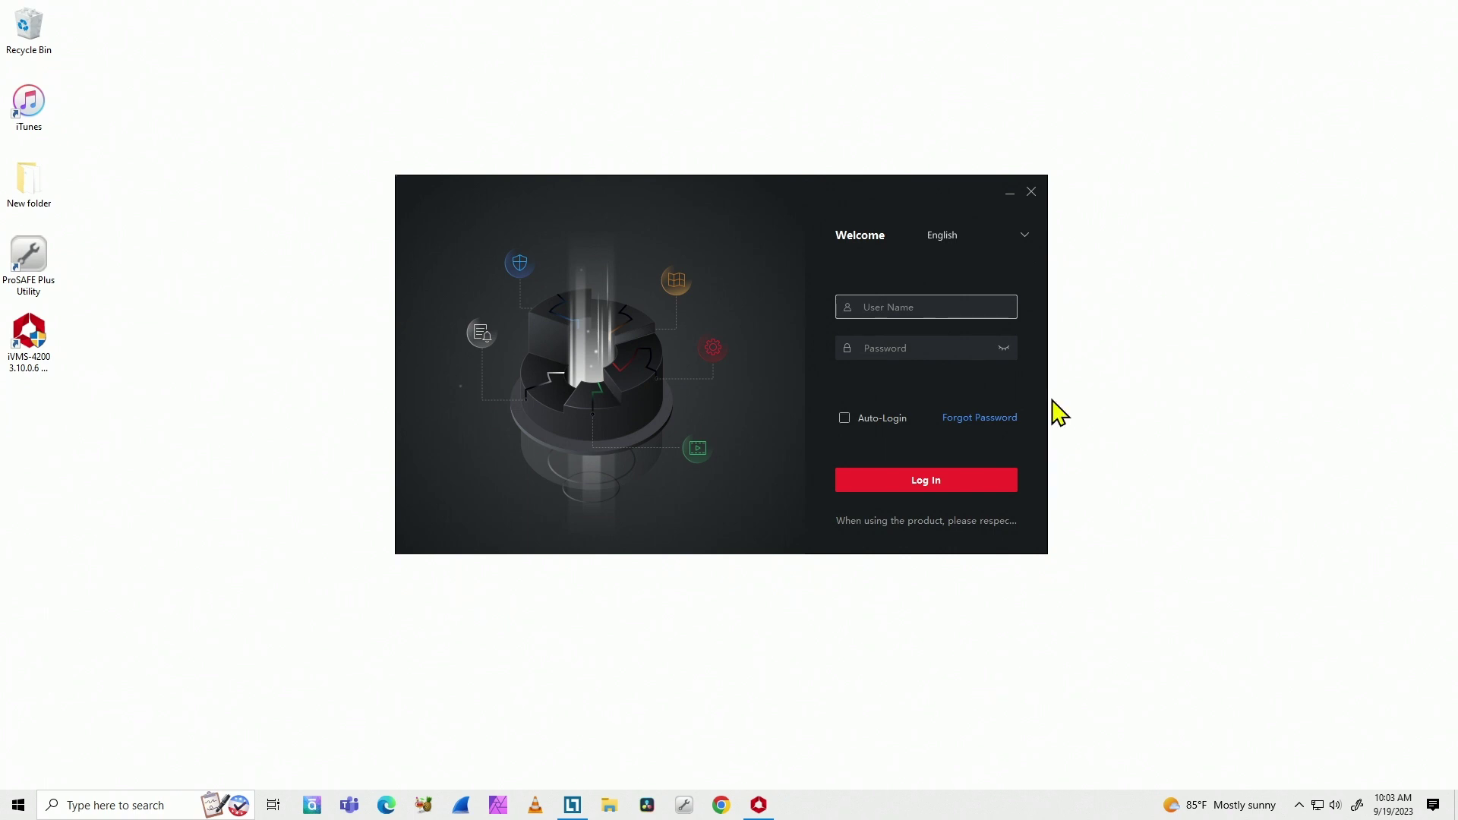
Step: Log in to the iVMS-4200 client as admin with the account password
type("admin")
key("Tab")
type("a********")
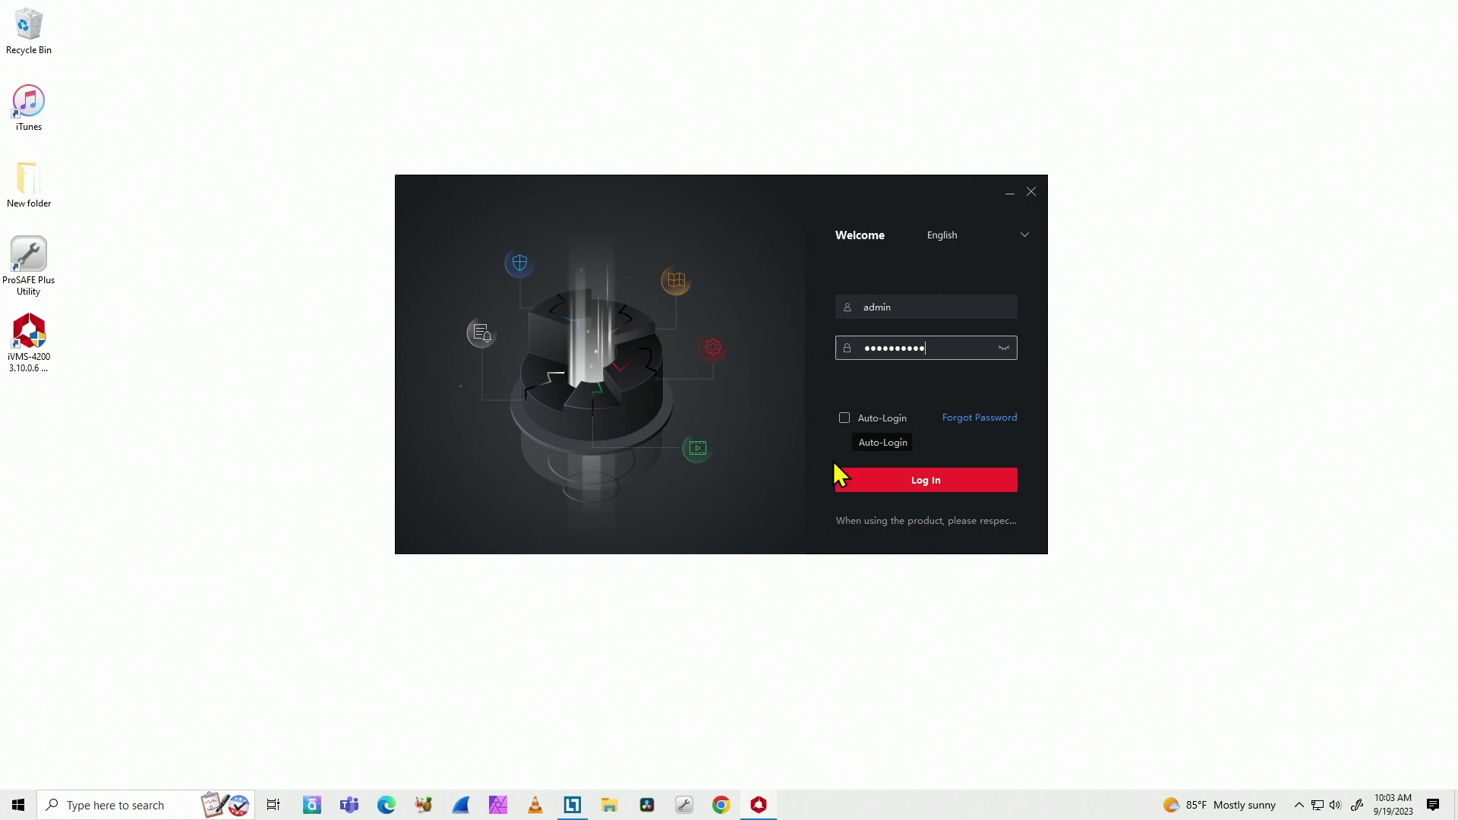
left_click(900, 478)
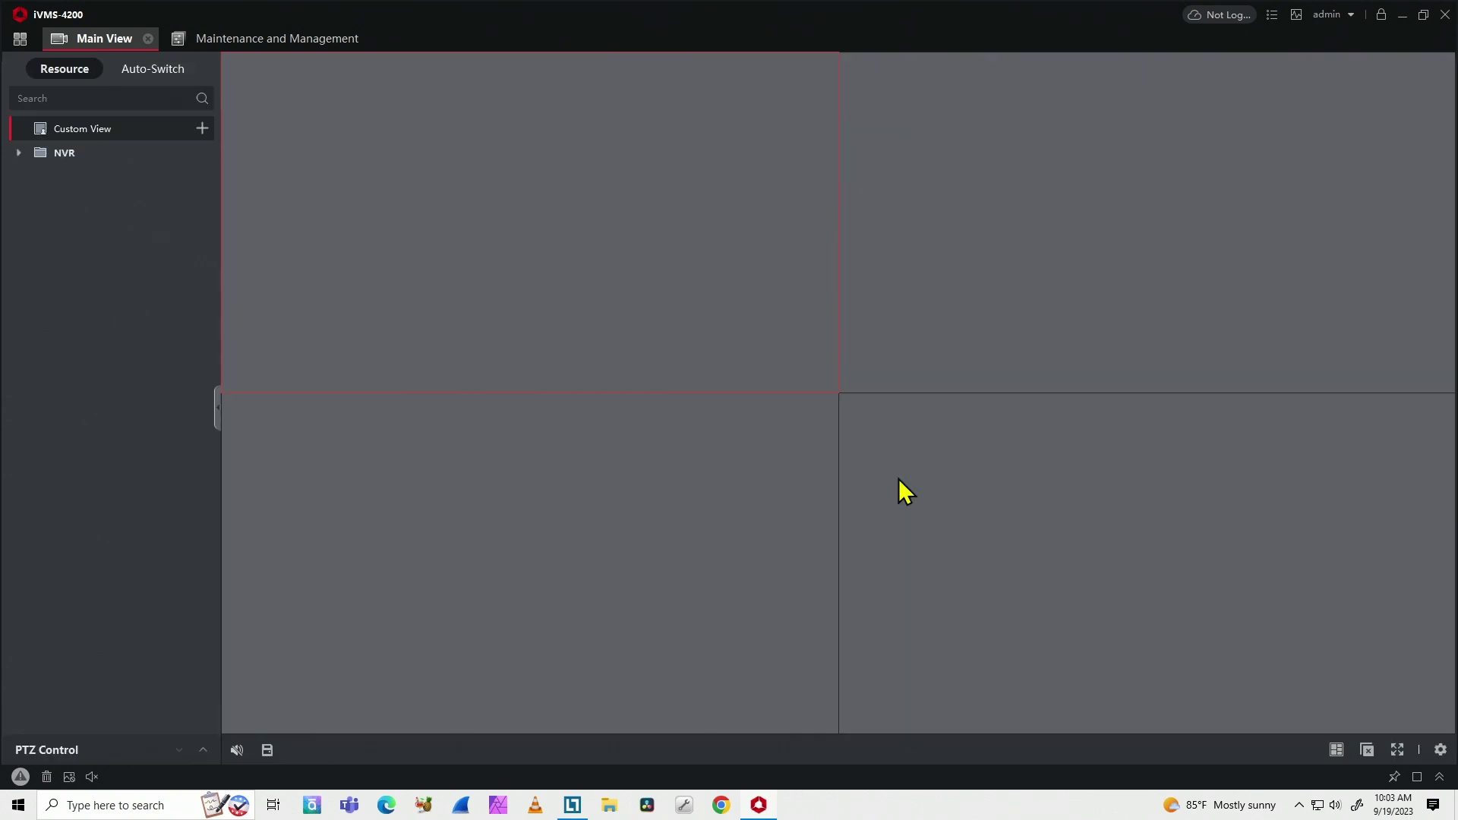
Step: Start live view of the DS-2CD2085G1_NVR camera from the resource list
double_click(579, 228)
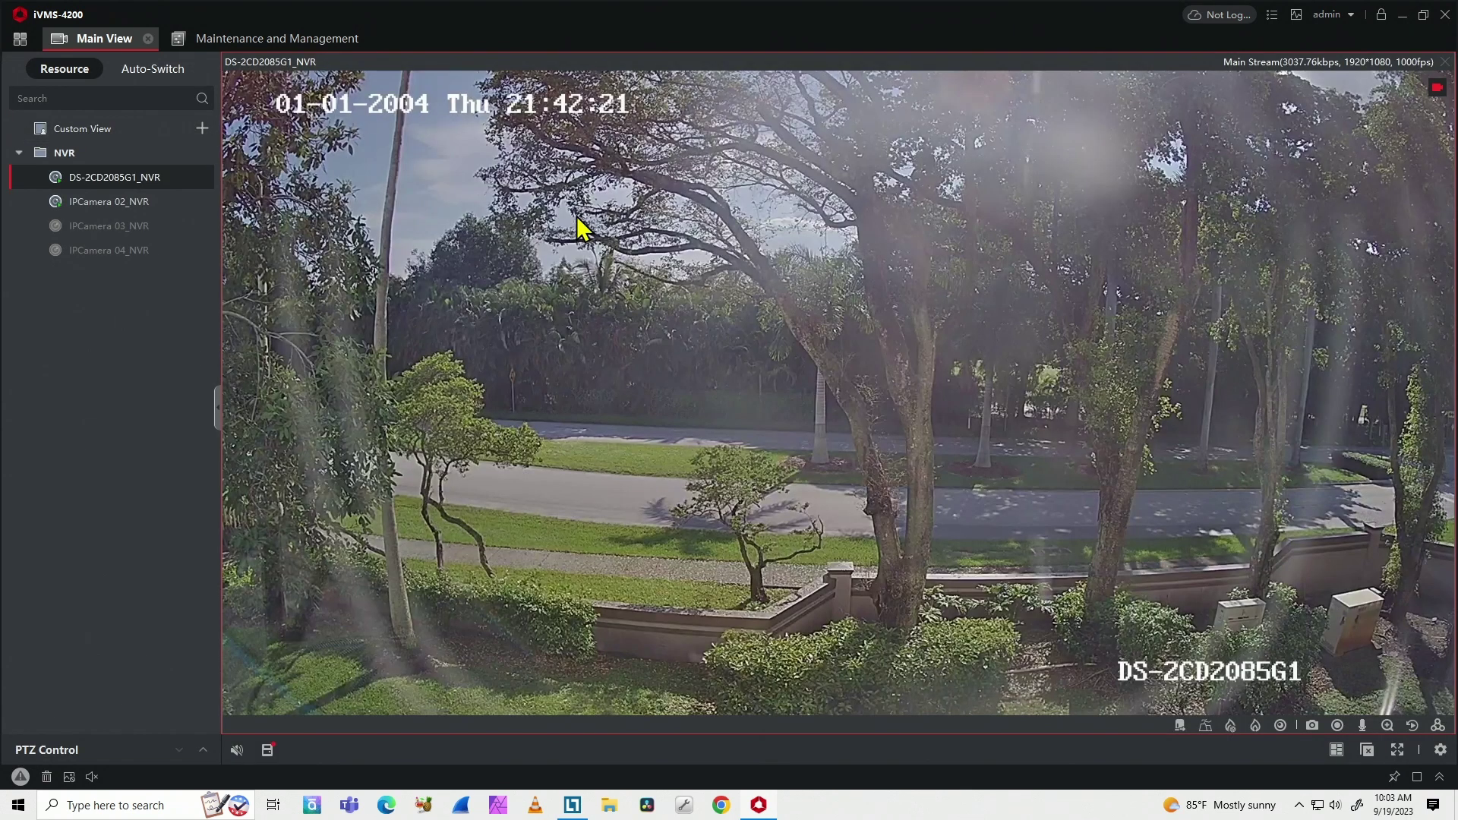